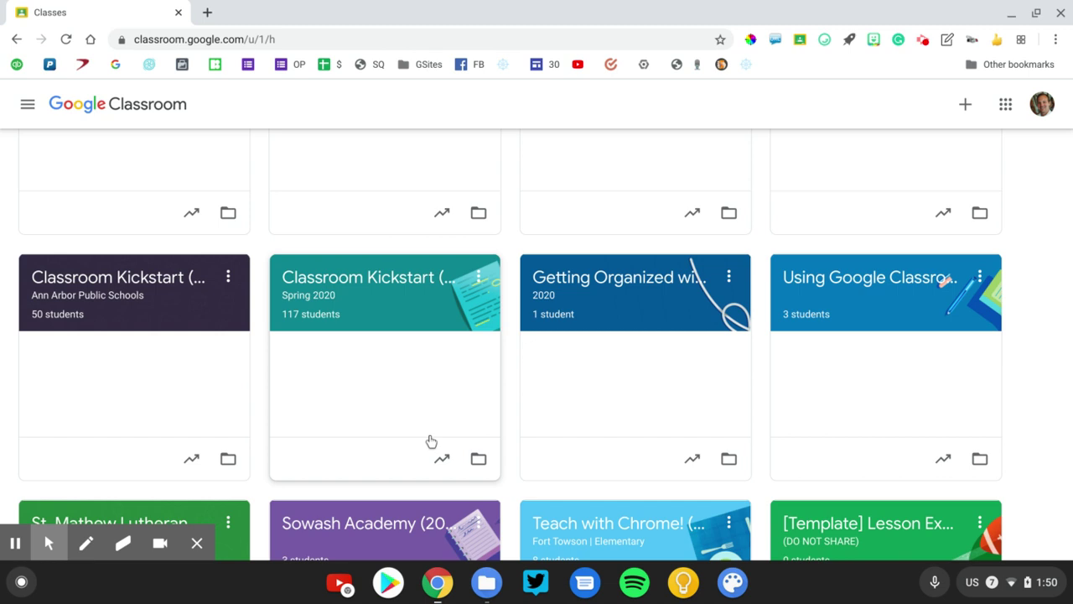
# - Turn on the Focus Mouse spotlight in the recording tools over the class list
pyautogui.scroll(3, 430, 442)
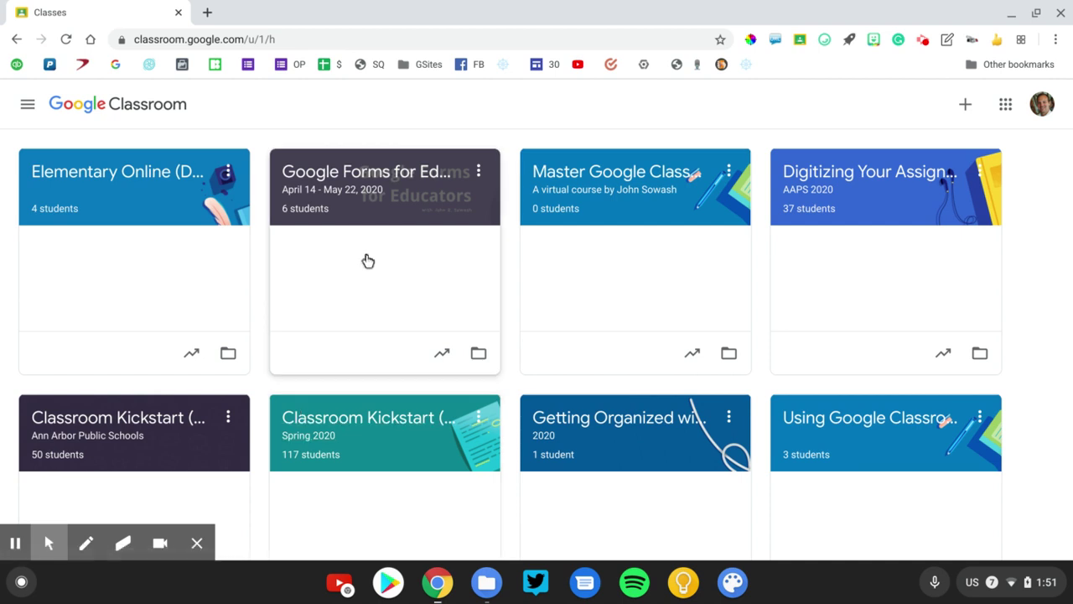
pyautogui.moveTo(83, 508)
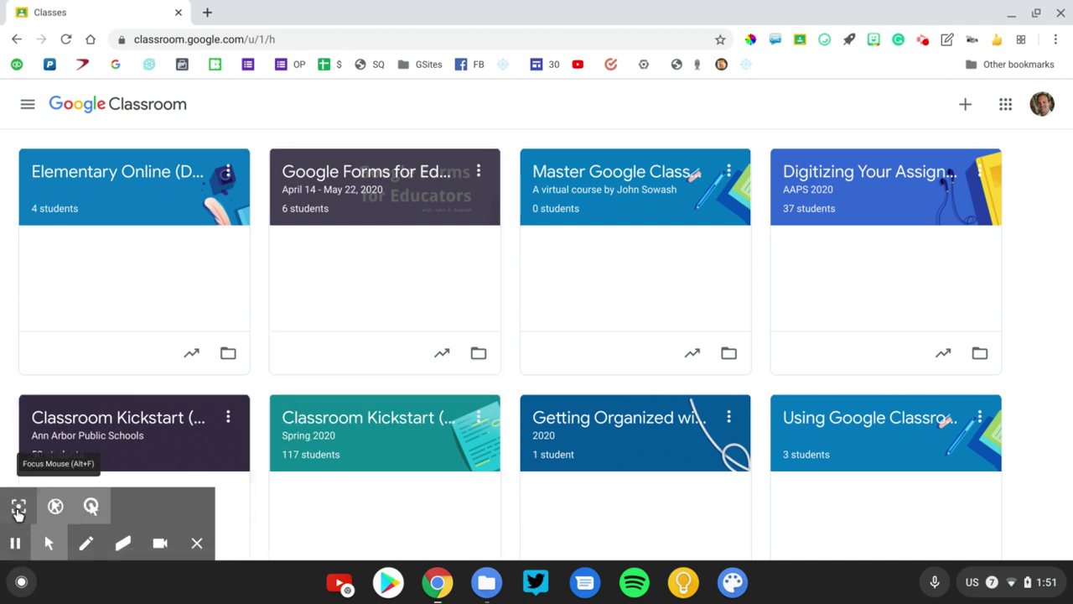
pyautogui.click(19, 508)
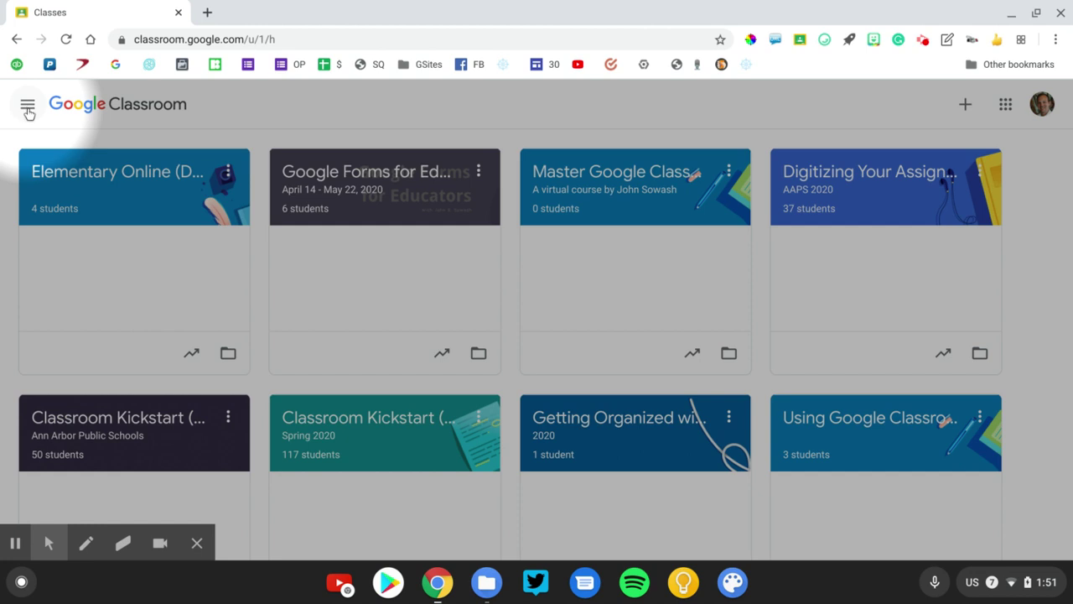
# - Open the general Classroom settings page and turn off the Focus Mouse spotlight
pyautogui.click(28, 112)
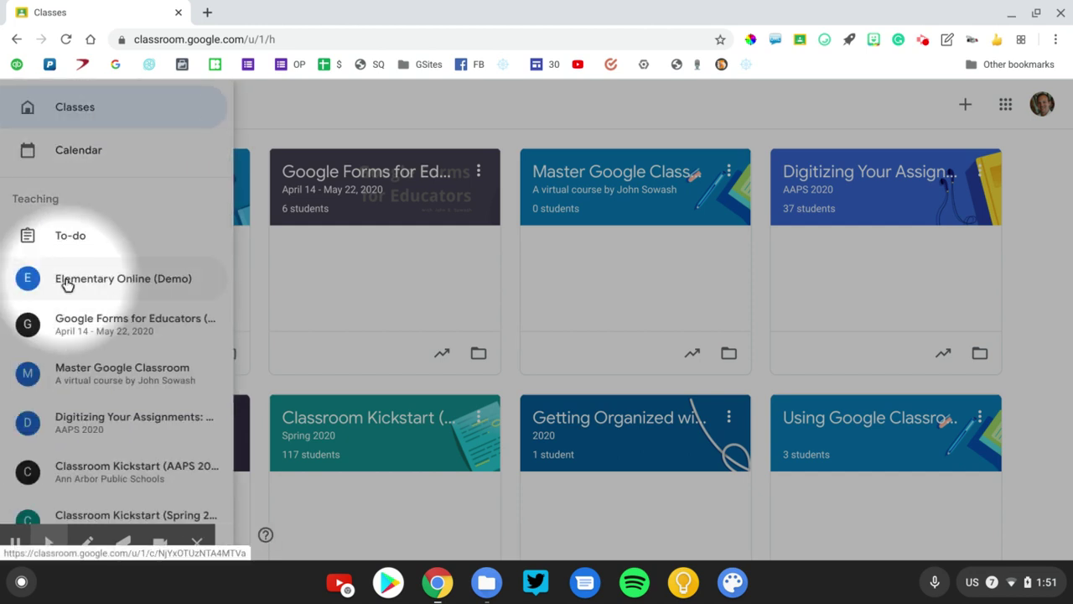
pyautogui.scroll(-10, 67, 283)
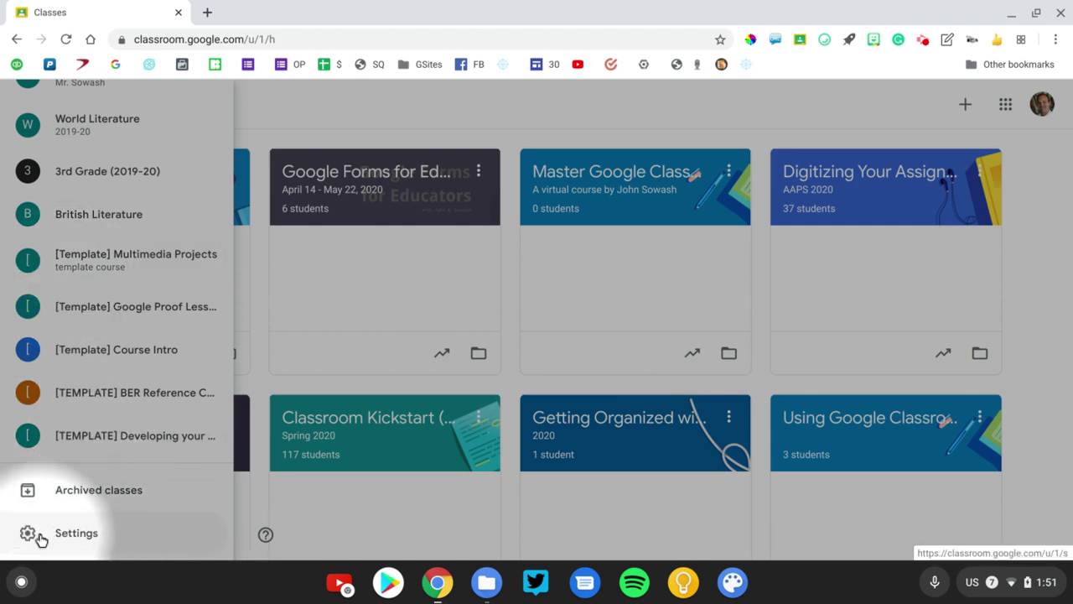
pyautogui.click(27, 534)
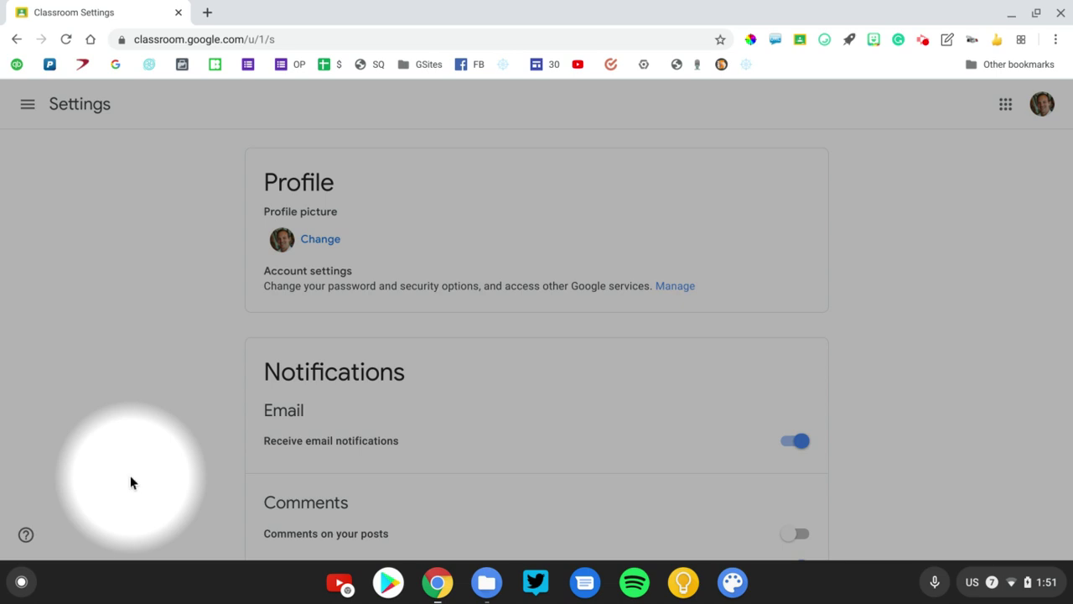
pyautogui.click(18, 506)
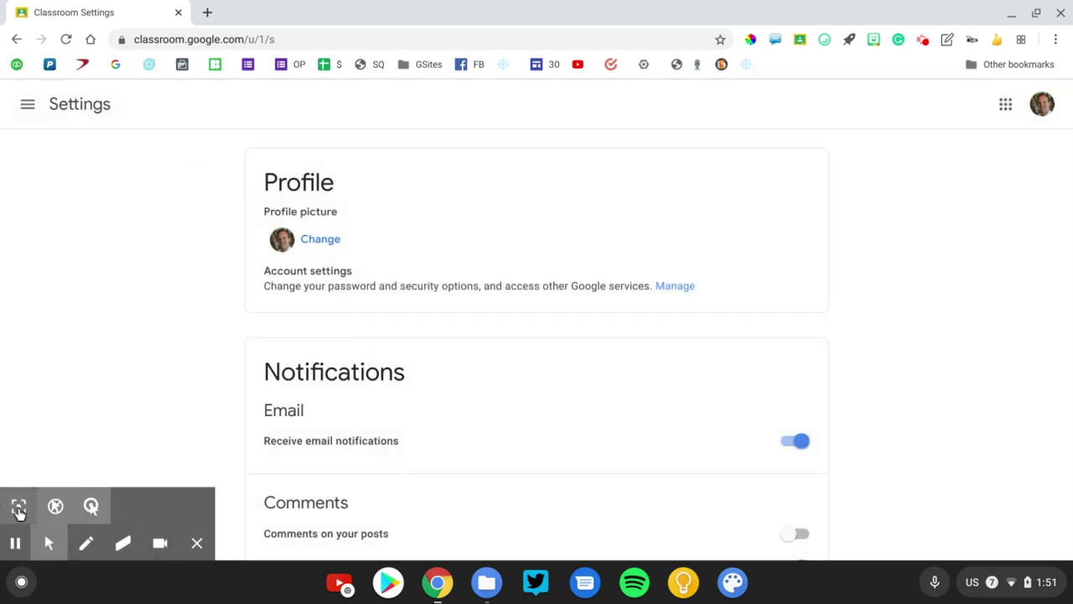
# - Circle the Receive email notifications switch with the blue pen, and wipe the annotation from the screen
pyautogui.scroll(-1, 575, 385)
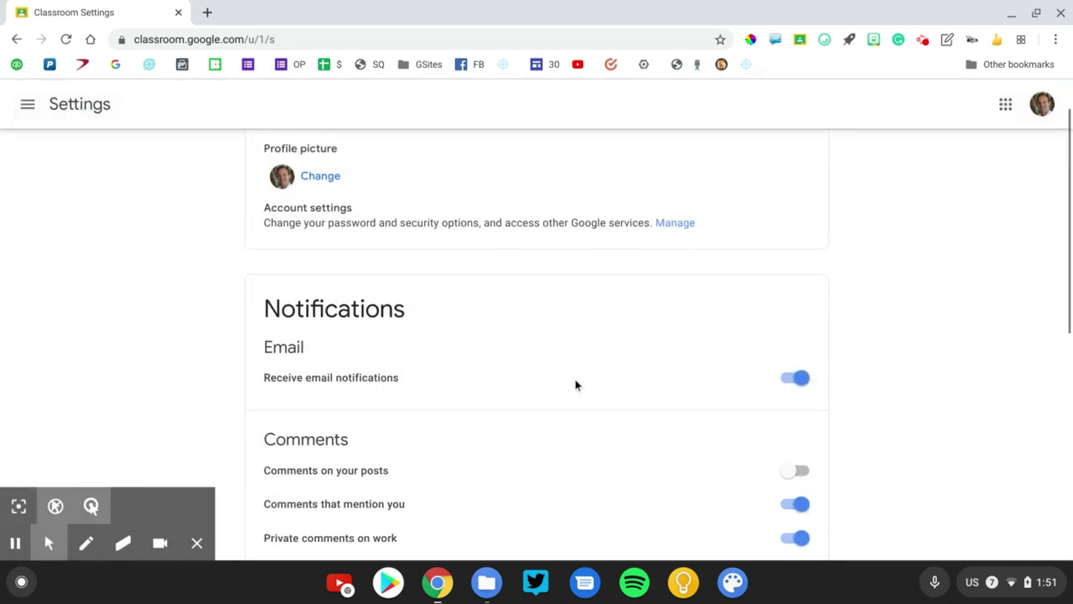
pyautogui.click(86, 543)
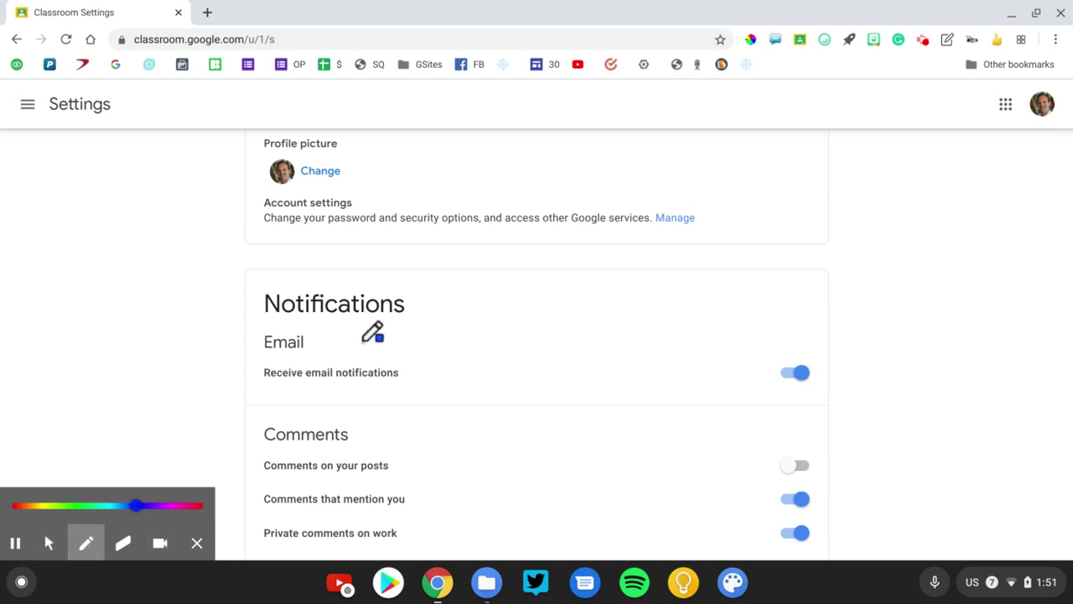
pyautogui.moveTo(783, 310); pyautogui.dragTo(765, 336)
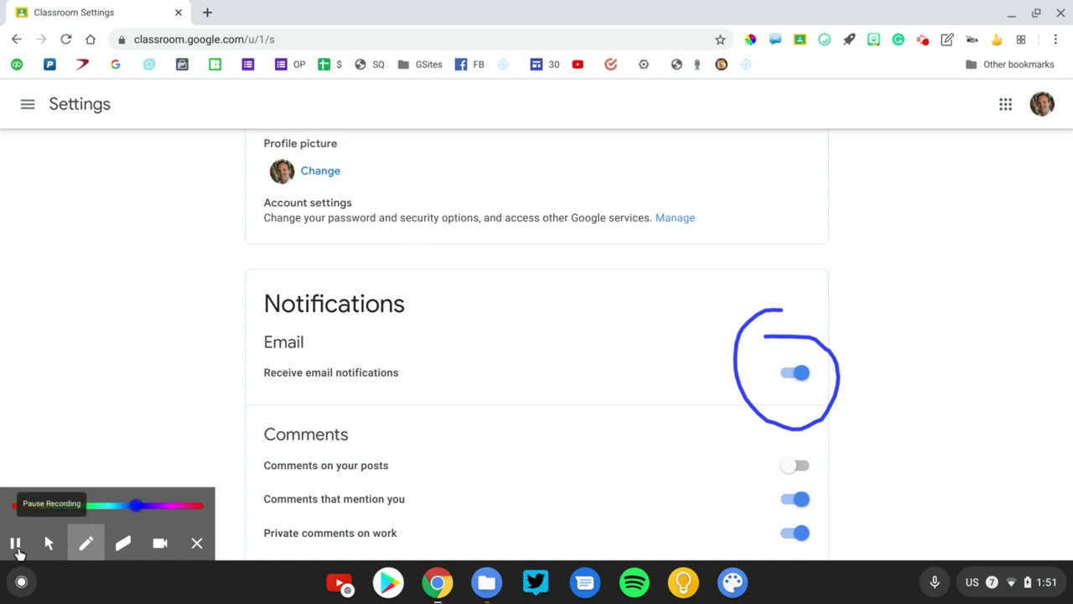
pyautogui.click(122, 543)
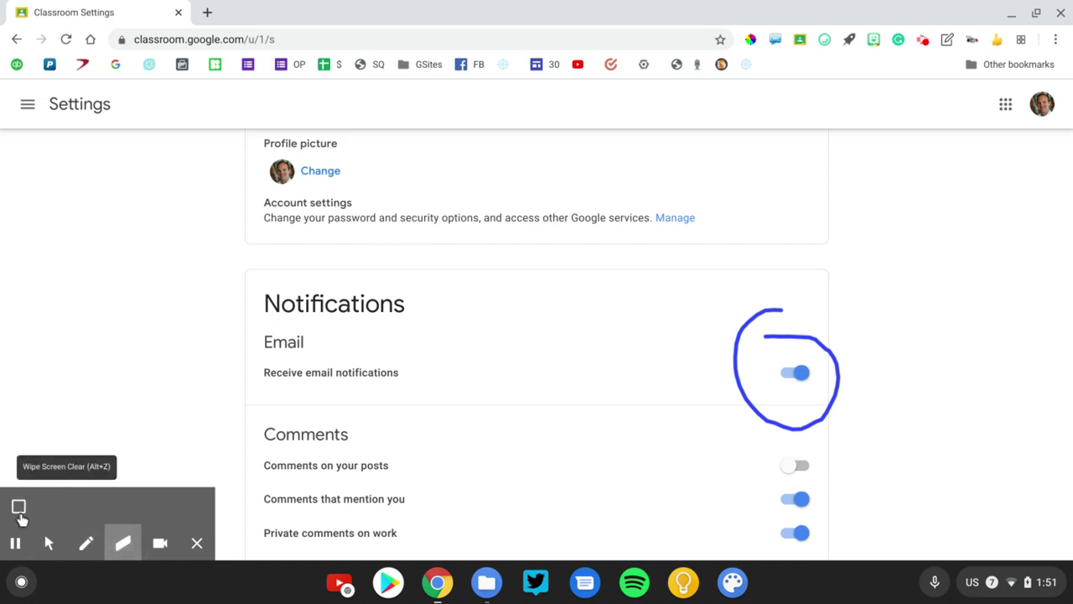
pyautogui.click(18, 508)
# - Circle the Comments heading in the notification settings with the blue pen, and wipe the drawing
pyautogui.scroll(-3, 103, 448)
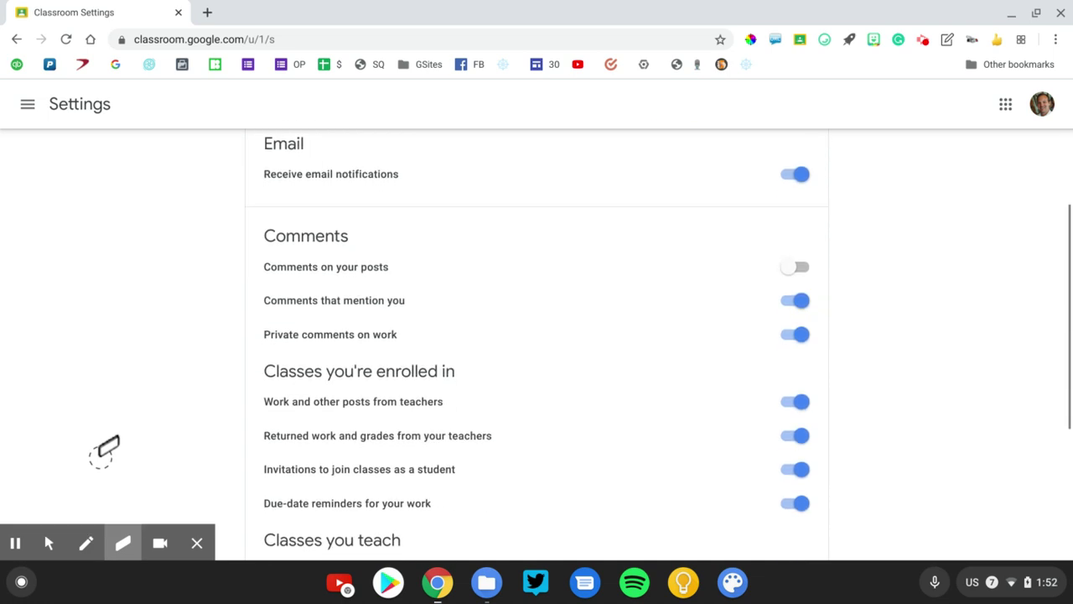
pyautogui.click(86, 543)
pyautogui.moveTo(288, 220)
pyautogui.mouseDown()
pyautogui.moveTo(391, 245)
pyautogui.moveTo(337, 202)
pyautogui.mouseUp()
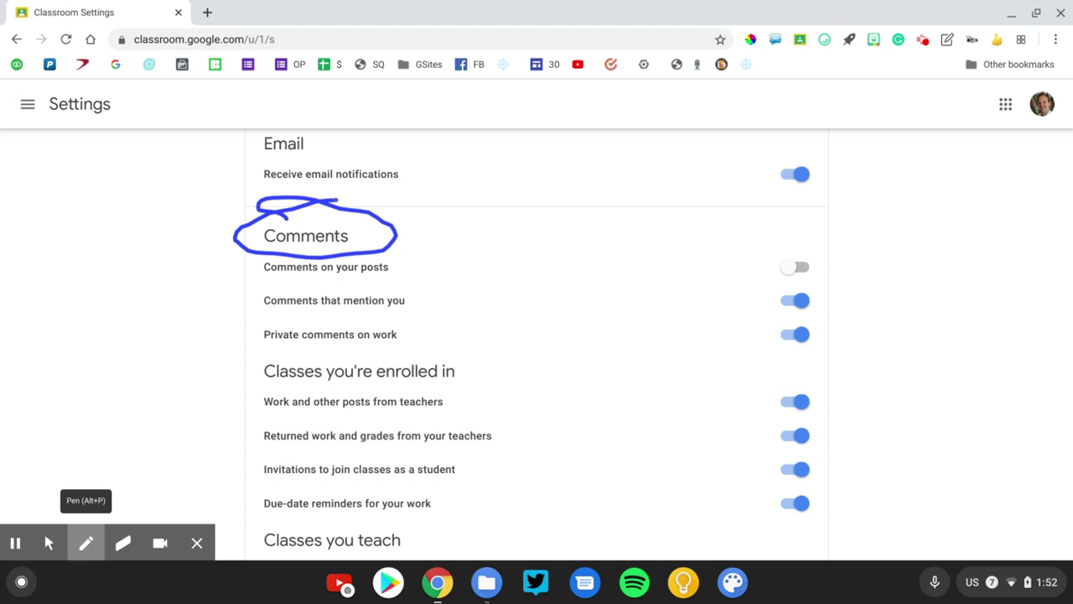
pyautogui.click(124, 543)
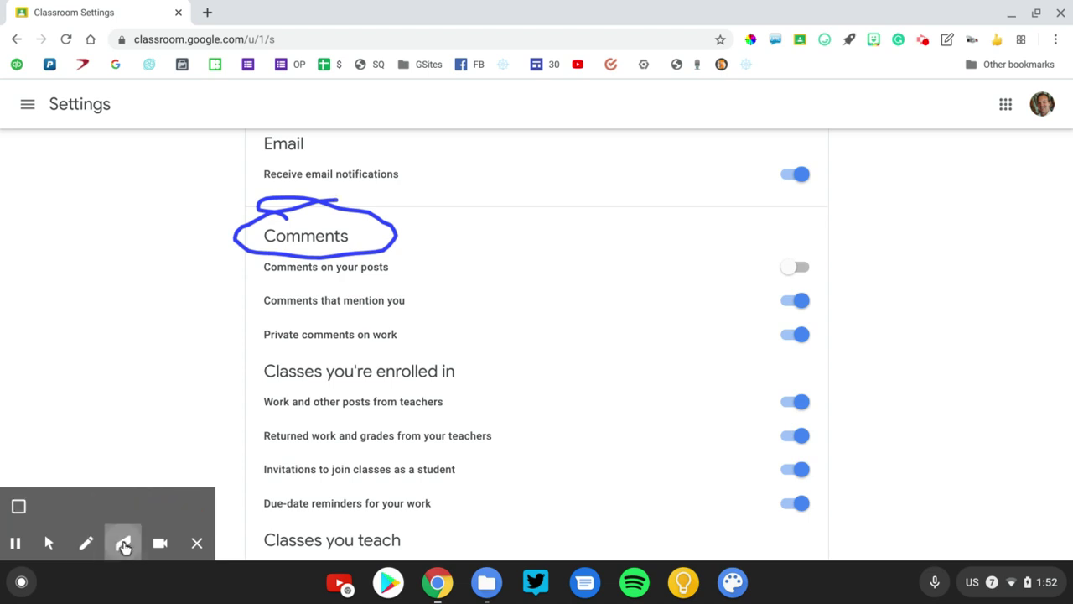
pyautogui.click(19, 507)
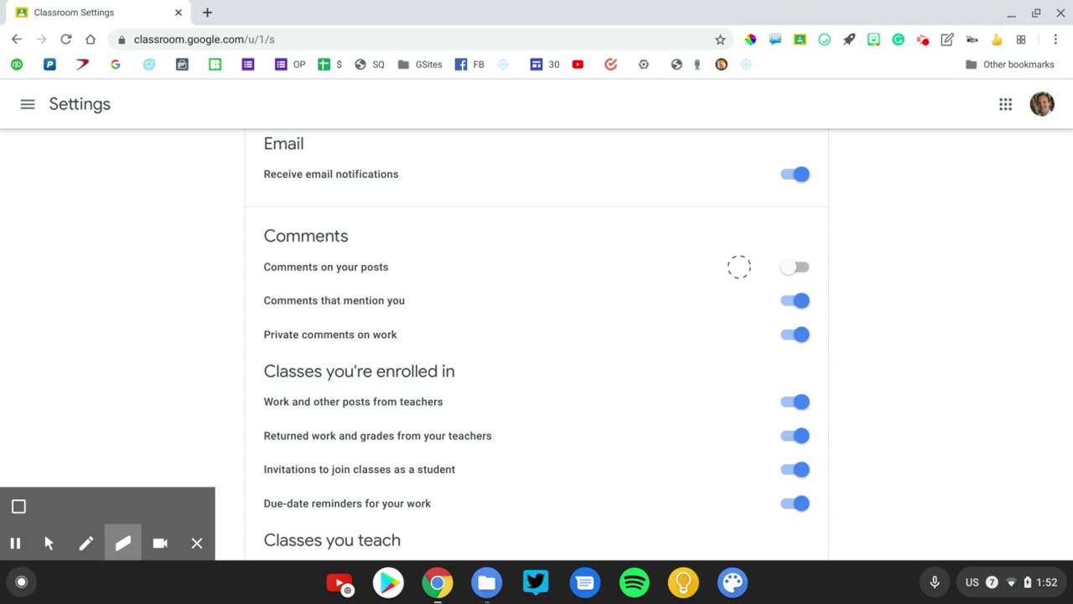
# - Draw a blue arrow from the Comments on your posts label to its switch, and wipe it away
pyautogui.click(86, 544)
pyautogui.moveTo(397, 266)
pyautogui.mouseDown()
pyautogui.moveTo(728, 252)
pyautogui.moveTo(724, 282)
pyautogui.mouseUp()
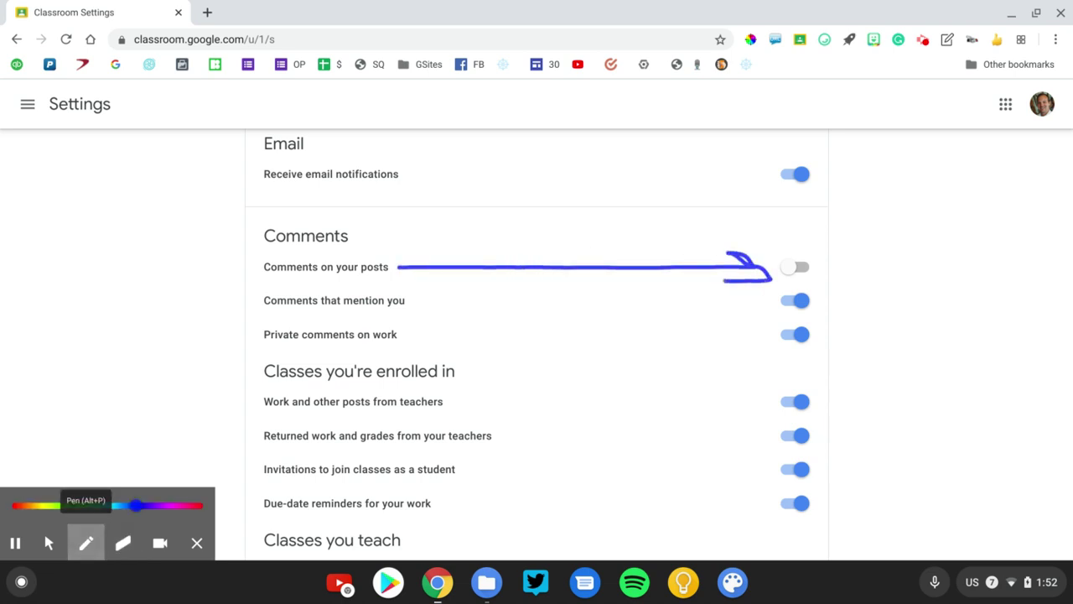
pyautogui.click(123, 547)
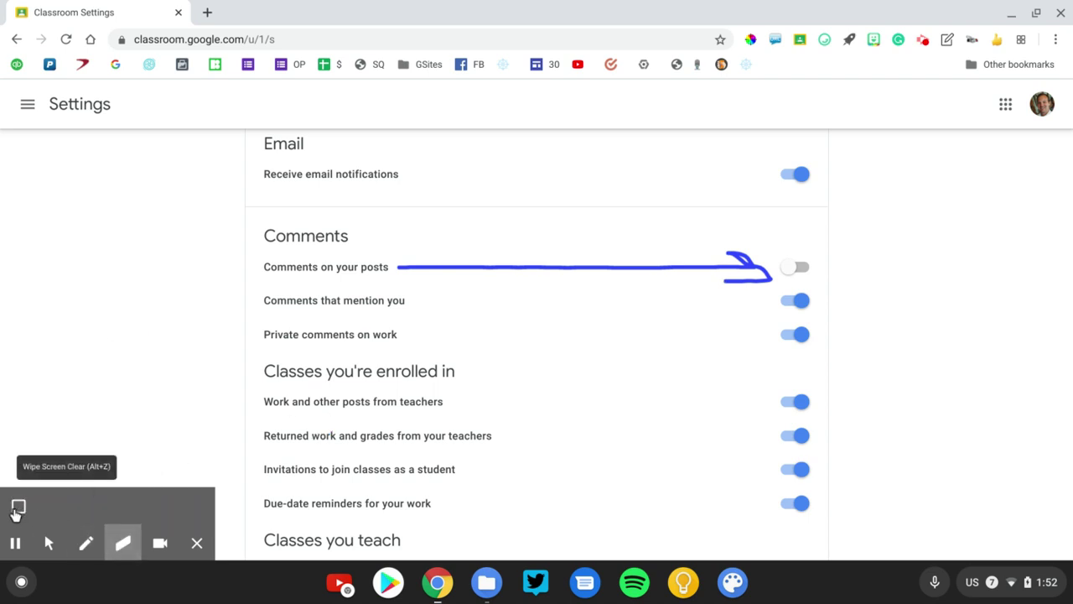
pyautogui.click(17, 508)
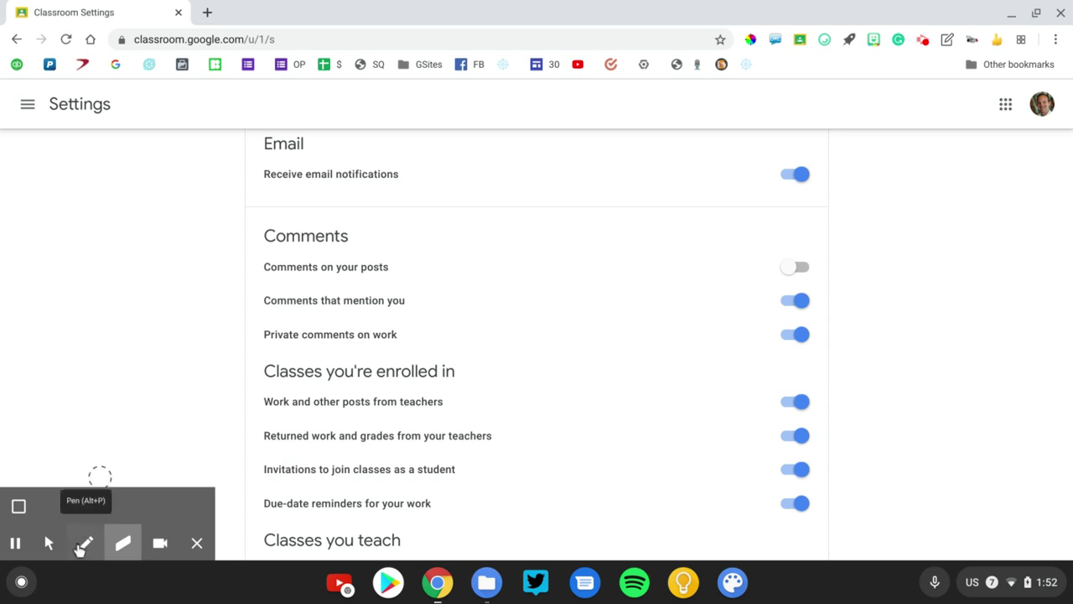
# - Sketch a blue @ sign beside the Comments that mention you setting, and clear the sketch
pyautogui.click(84, 546)
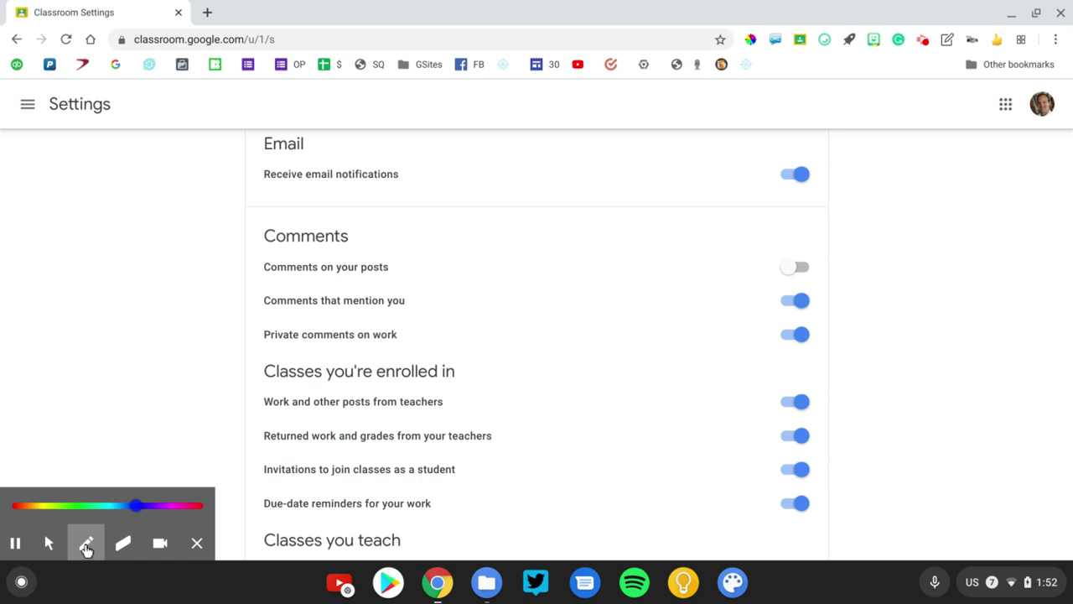
pyautogui.moveTo(488, 295)
pyautogui.mouseDown()
pyautogui.moveTo(498, 297)
pyautogui.moveTo(463, 331)
pyautogui.moveTo(568, 343)
pyautogui.mouseUp()
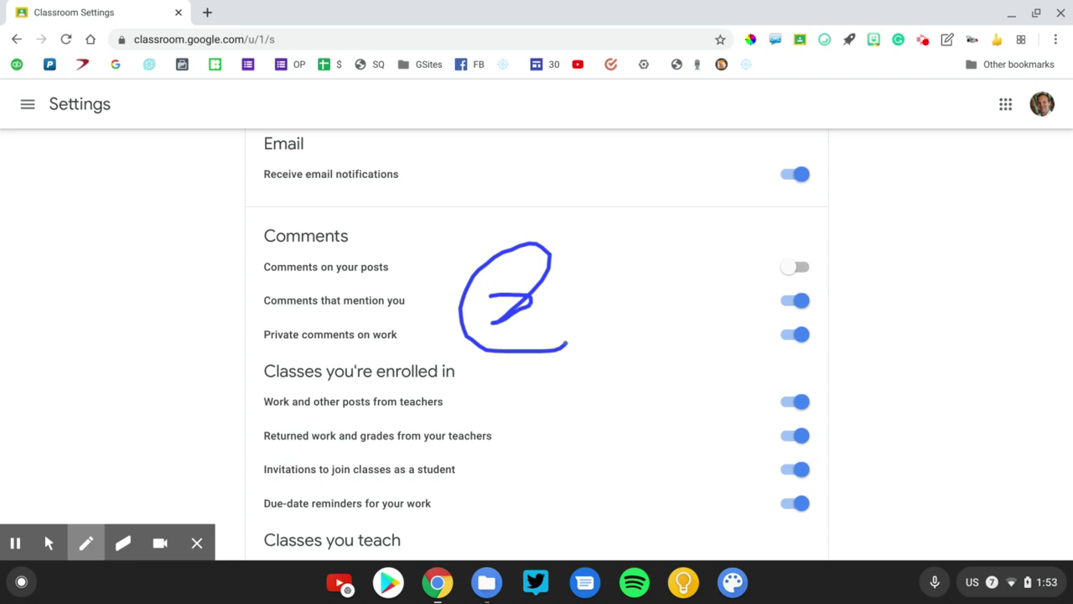
pyautogui.click(123, 542)
pyautogui.click(19, 505)
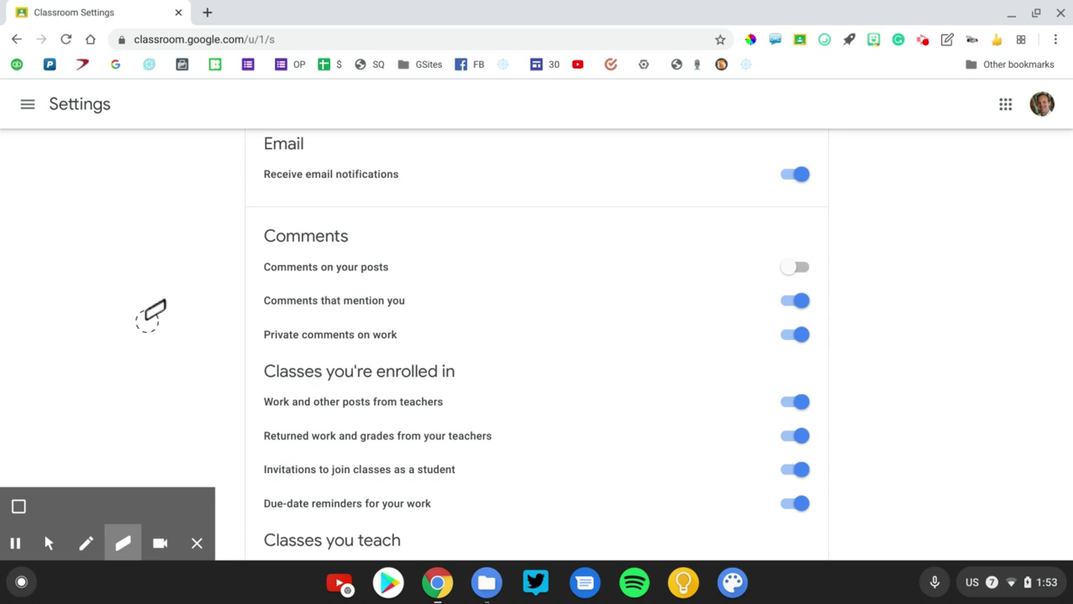
# - Circle the Private comments on work setting with the blue pen, and clear the circle
pyautogui.click(86, 542)
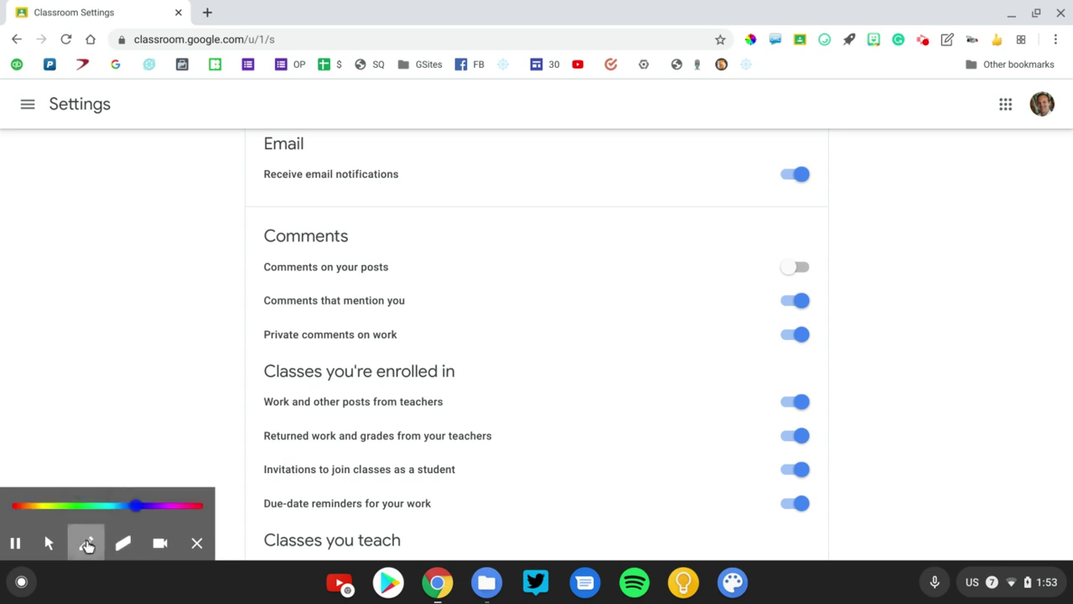
pyautogui.moveTo(238, 327)
pyautogui.mouseDown()
pyautogui.moveTo(436, 337)
pyautogui.moveTo(231, 334)
pyautogui.mouseUp()
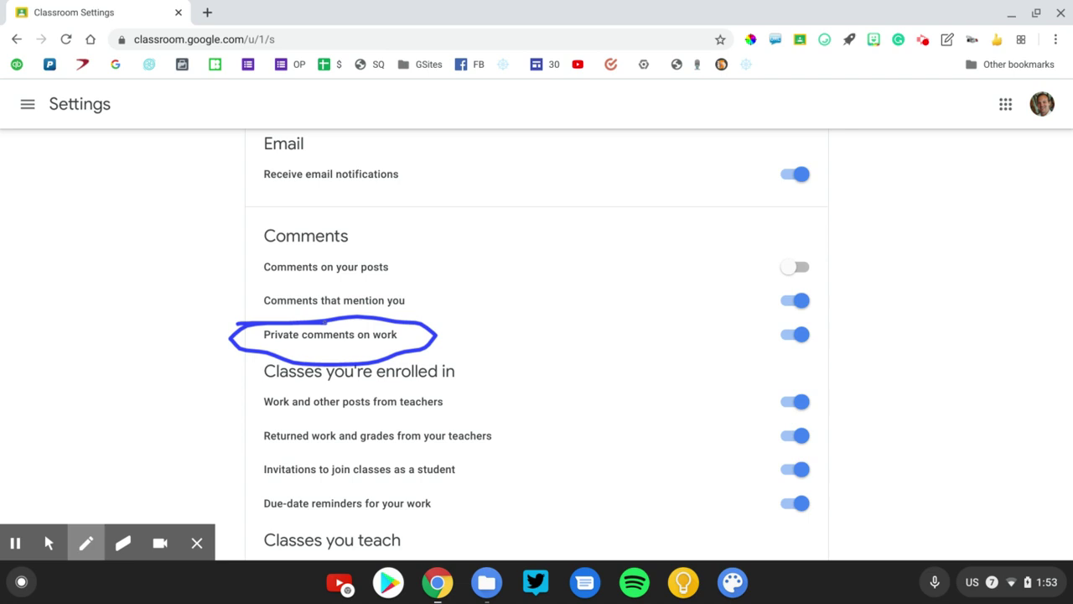
pyautogui.click(48, 543)
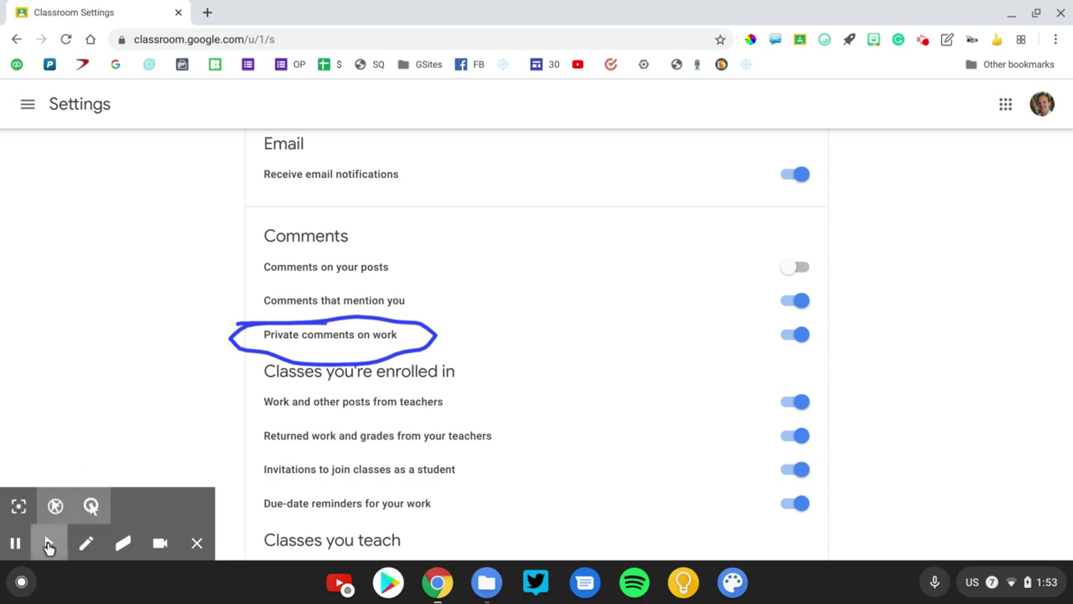
pyautogui.click(123, 544)
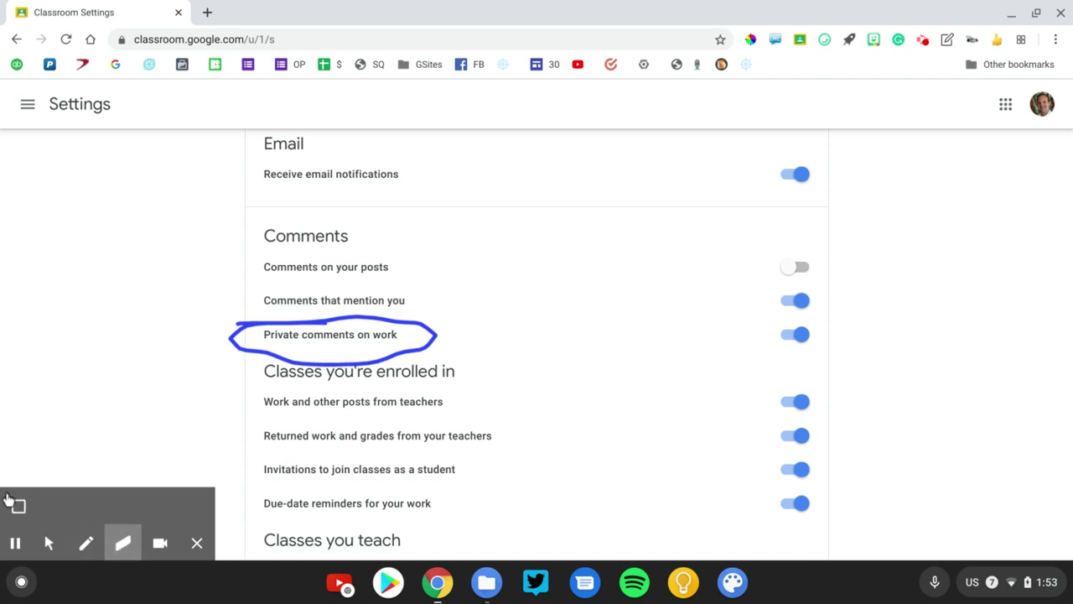
pyautogui.click(18, 505)
# - Draw a blue bracket beside the whole Classes you're enrolled in group of notification settings
pyautogui.scroll(-3, 19, 506)
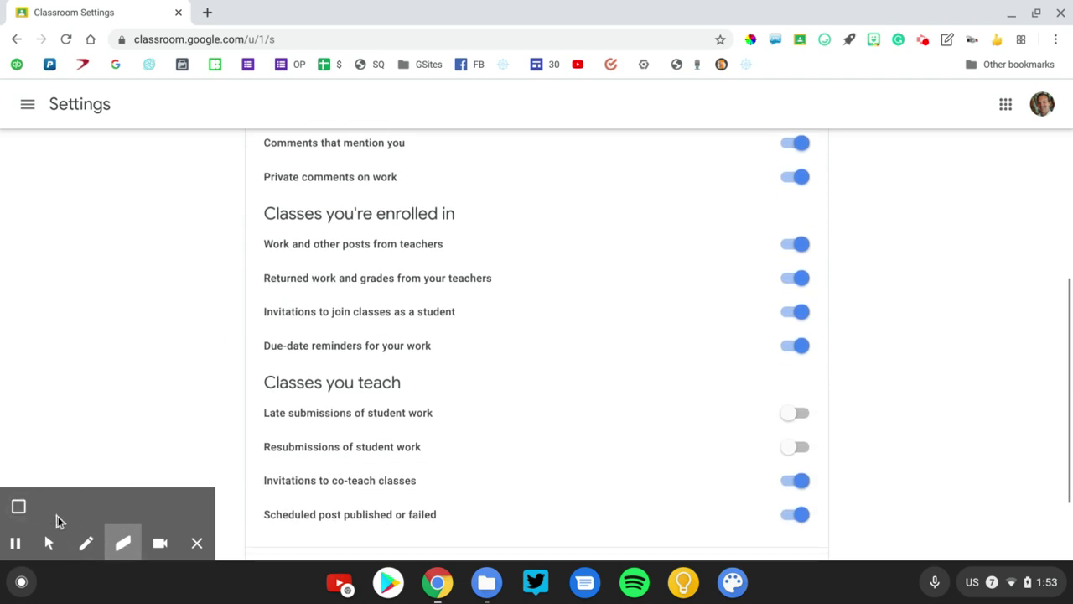
pyautogui.click(85, 544)
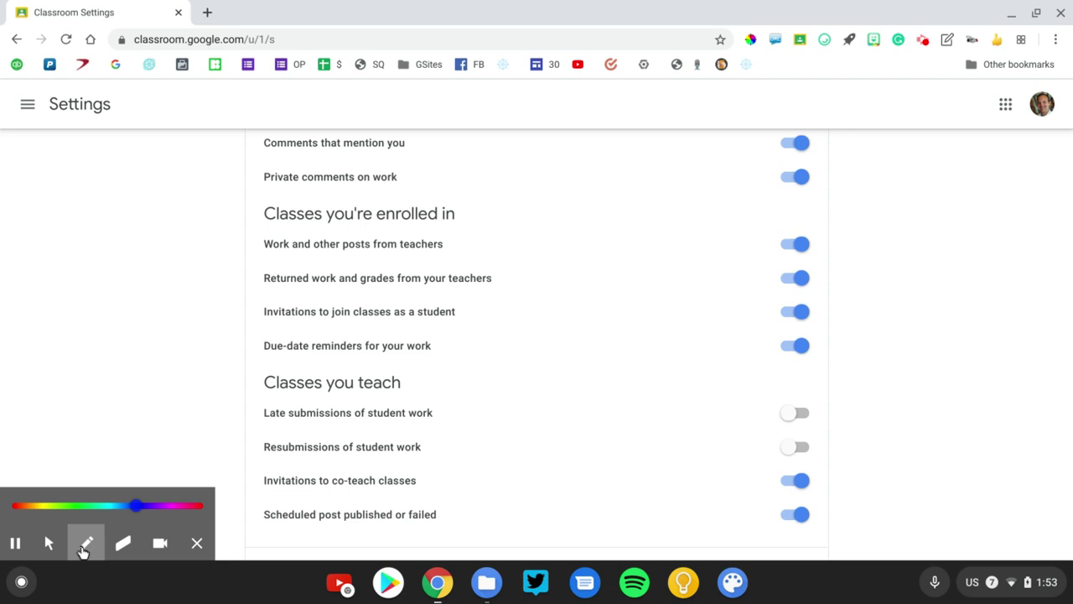
pyautogui.moveTo(254, 198)
pyautogui.mouseDown()
pyautogui.moveTo(205, 265)
pyautogui.moveTo(245, 377)
pyautogui.mouseUp()
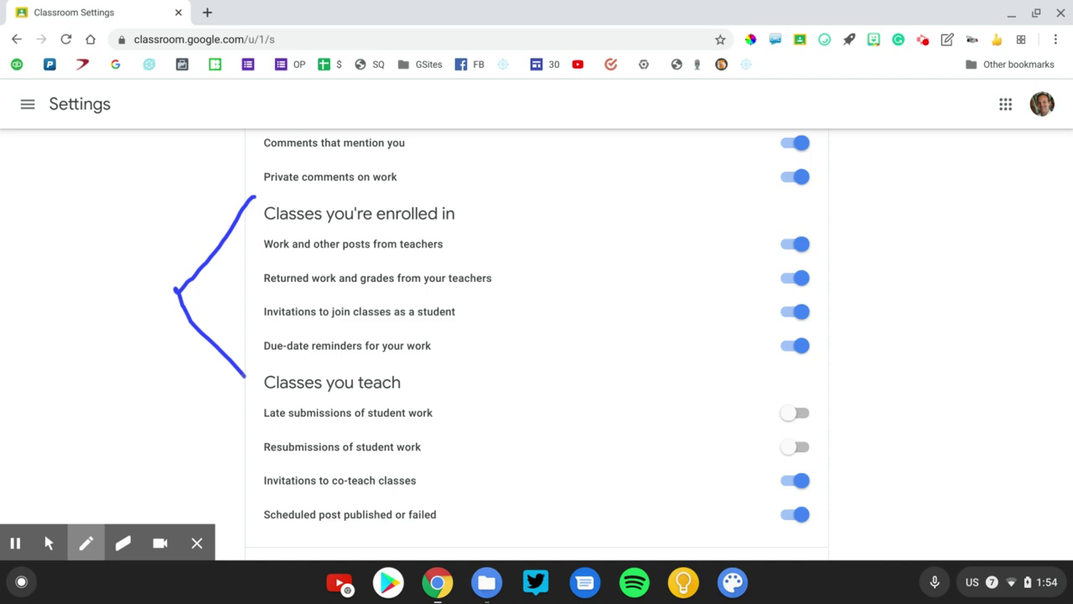
# - Circle Due-date reminders for your work and Returned work and grades from your teachers in blue, and wipe all annotations
pyautogui.hotkey('alt', 'p')
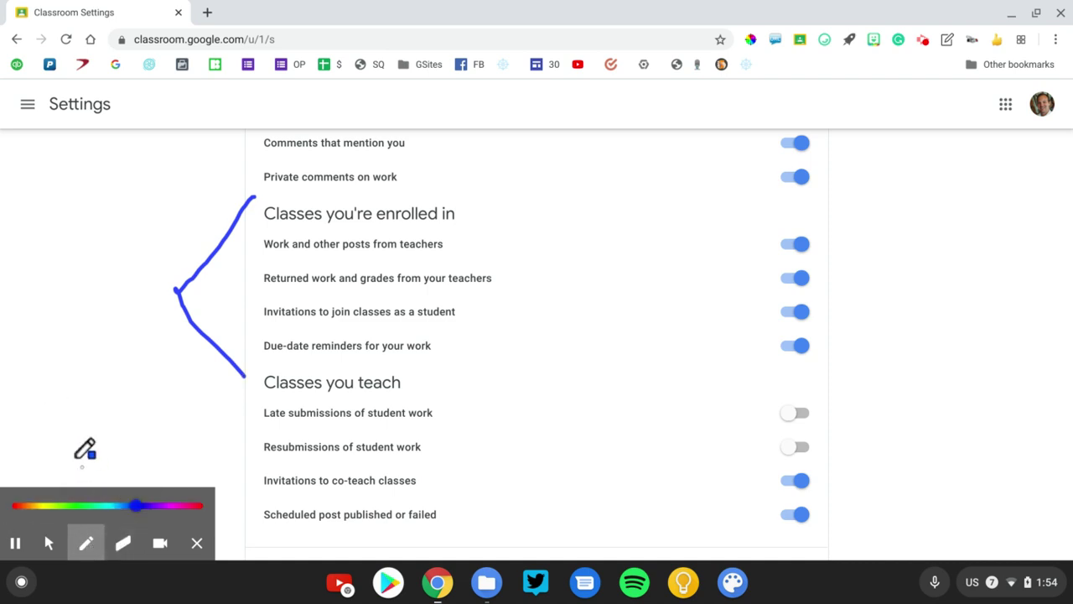
pyautogui.moveTo(270, 327)
pyautogui.mouseDown()
pyautogui.moveTo(445, 365)
pyautogui.moveTo(322, 327)
pyautogui.mouseUp()
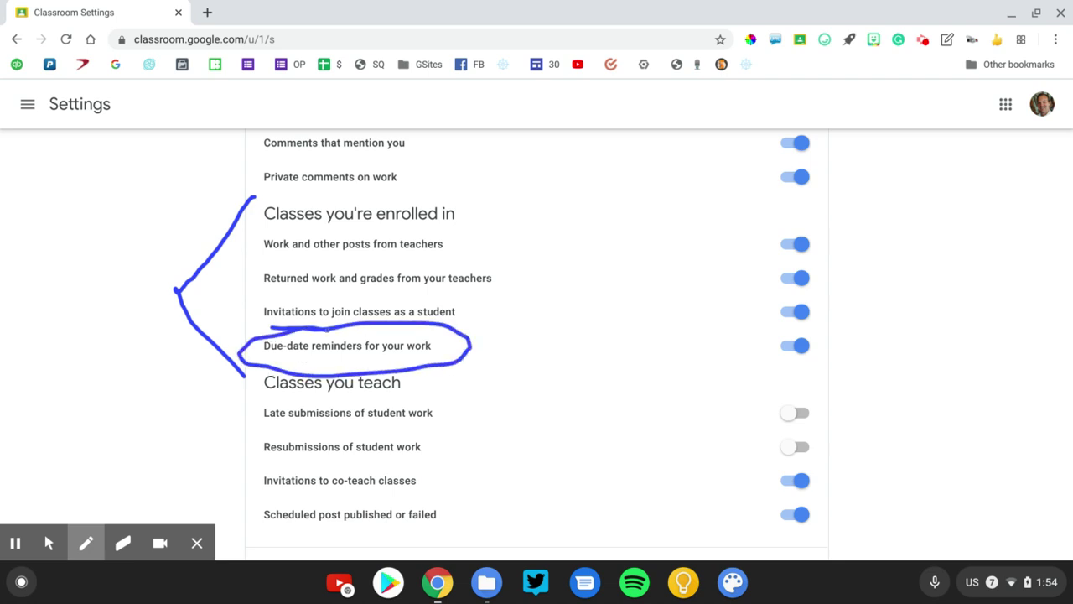
pyautogui.moveTo(255, 265)
pyautogui.mouseDown()
pyautogui.moveTo(506, 253)
pyautogui.moveTo(230, 278)
pyautogui.moveTo(313, 253)
pyautogui.mouseUp()
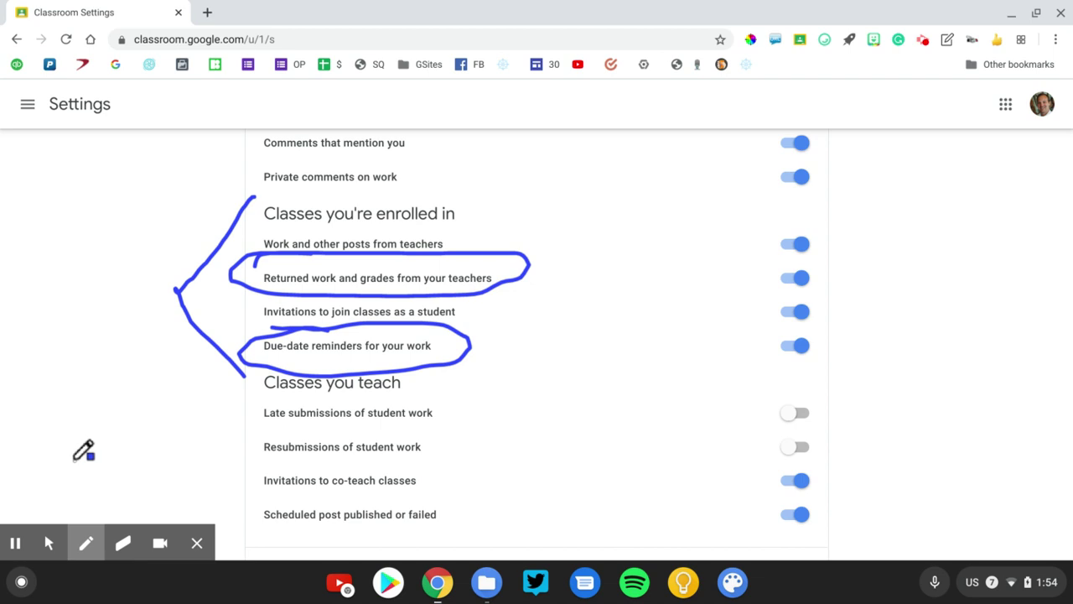
pyautogui.moveTo(99, 549)
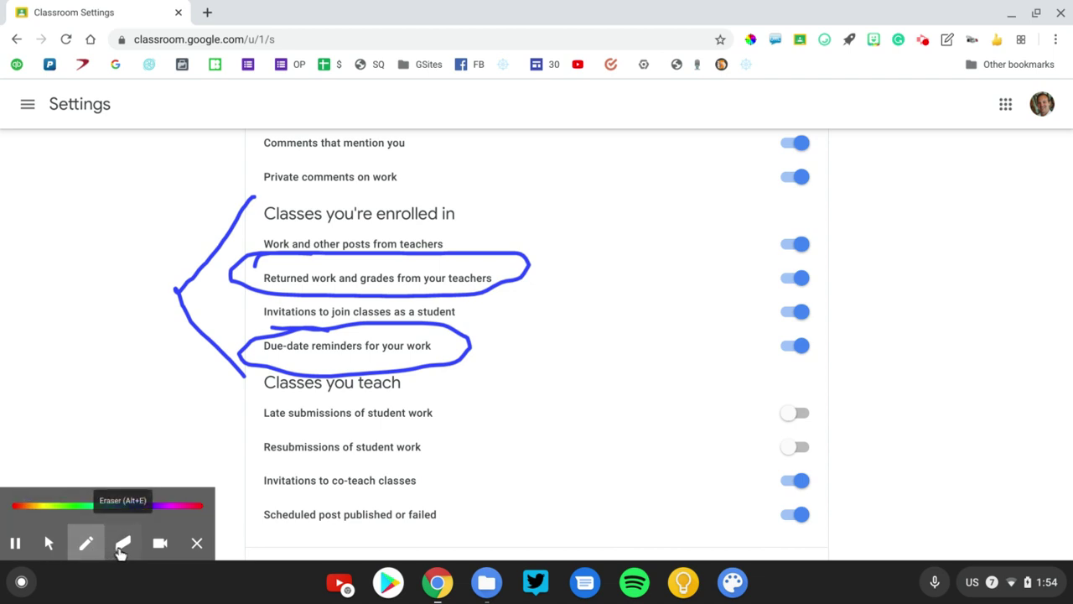
pyautogui.click(122, 544)
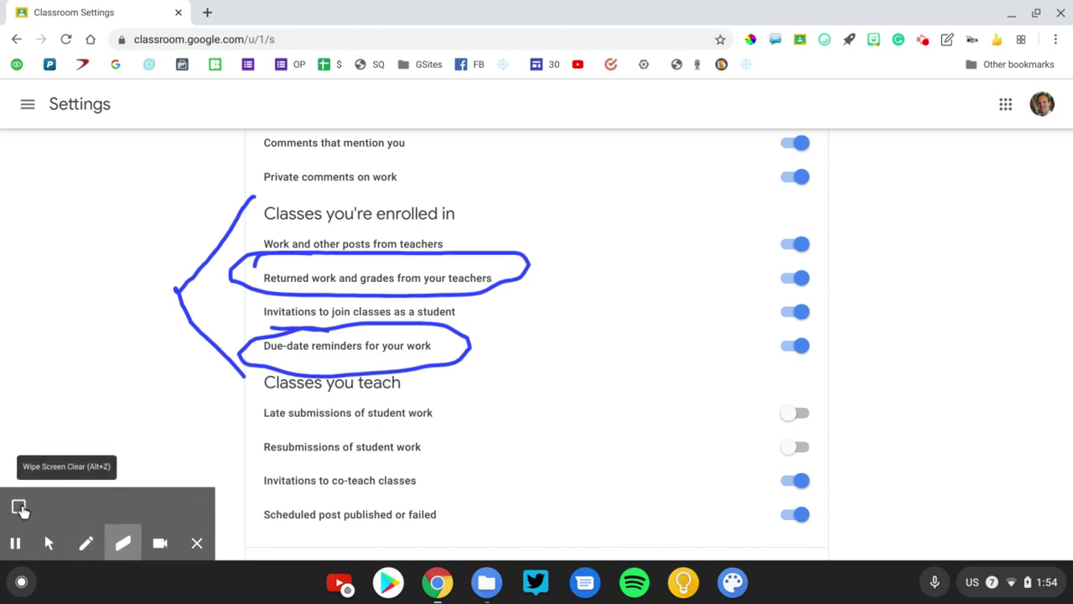
pyautogui.click(21, 509)
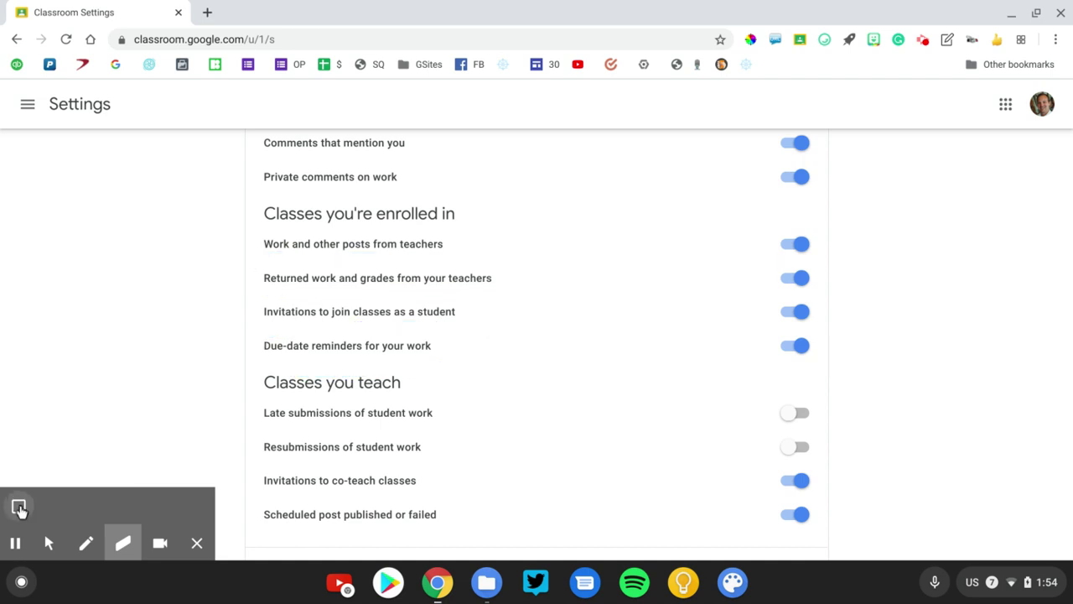
# - Write "24hr" with the blue pen beside the Classes you're enrolled in settings, and clear the writing
pyautogui.click(85, 546)
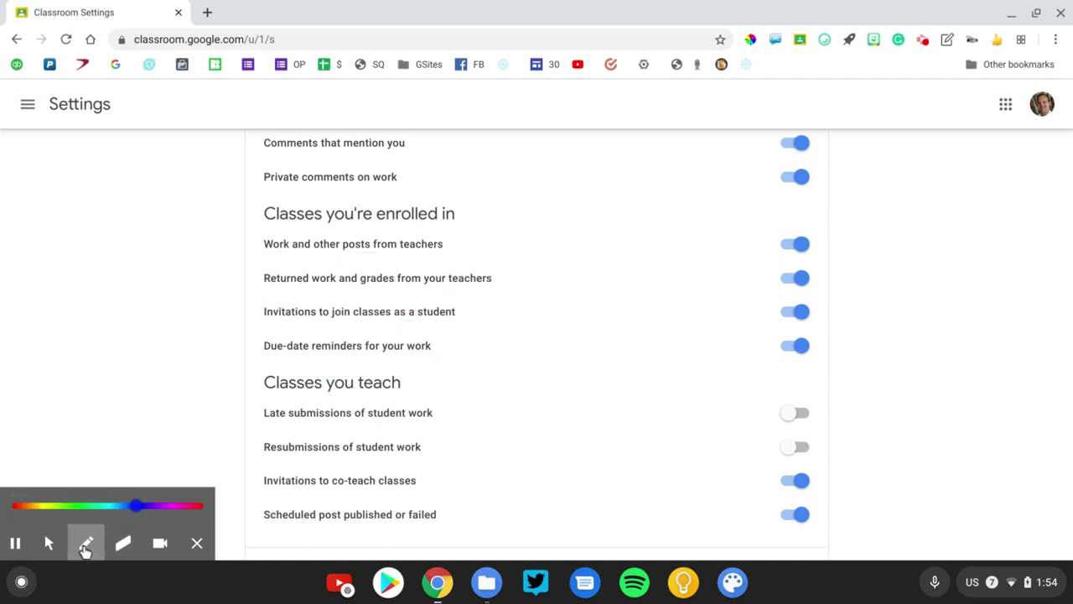
pyautogui.moveTo(512, 295)
pyautogui.mouseDown()
pyautogui.moveTo(578, 370)
pyautogui.moveTo(599, 371)
pyautogui.mouseUp()
pyautogui.moveTo(594, 267)
pyautogui.mouseDown()
pyautogui.moveTo(630, 289)
pyautogui.moveTo(644, 406)
pyautogui.mouseUp()
pyautogui.moveTo(665, 226)
pyautogui.mouseDown()
pyautogui.moveTo(696, 301)
pyautogui.moveTo(708, 377)
pyautogui.mouseUp()
pyautogui.moveTo(729, 366)
pyautogui.mouseDown()
pyautogui.moveTo(719, 336)
pyautogui.moveTo(743, 307)
pyautogui.mouseUp()
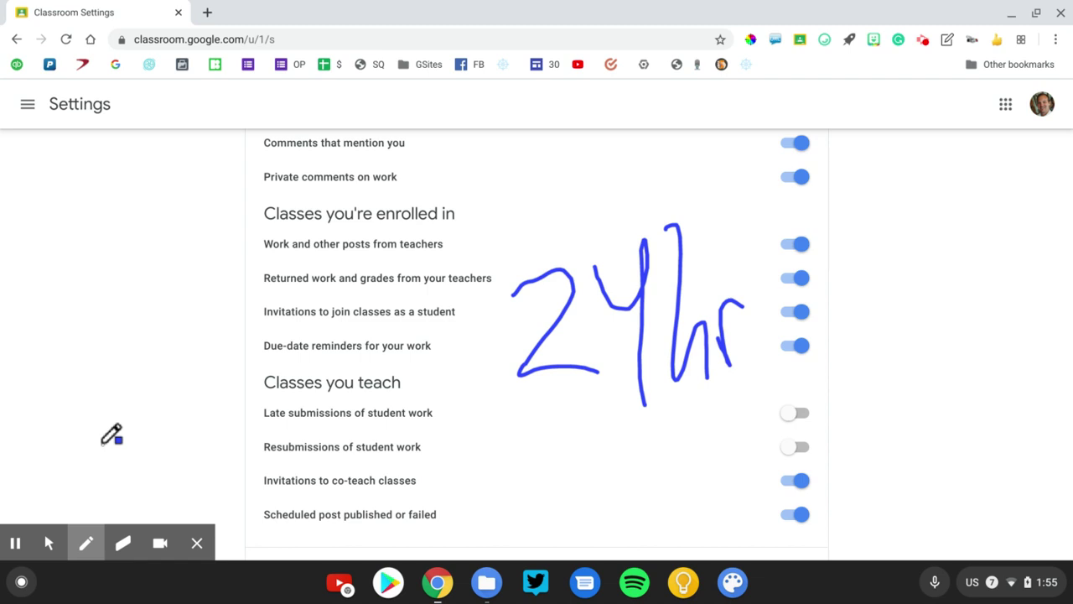
pyautogui.click(86, 543)
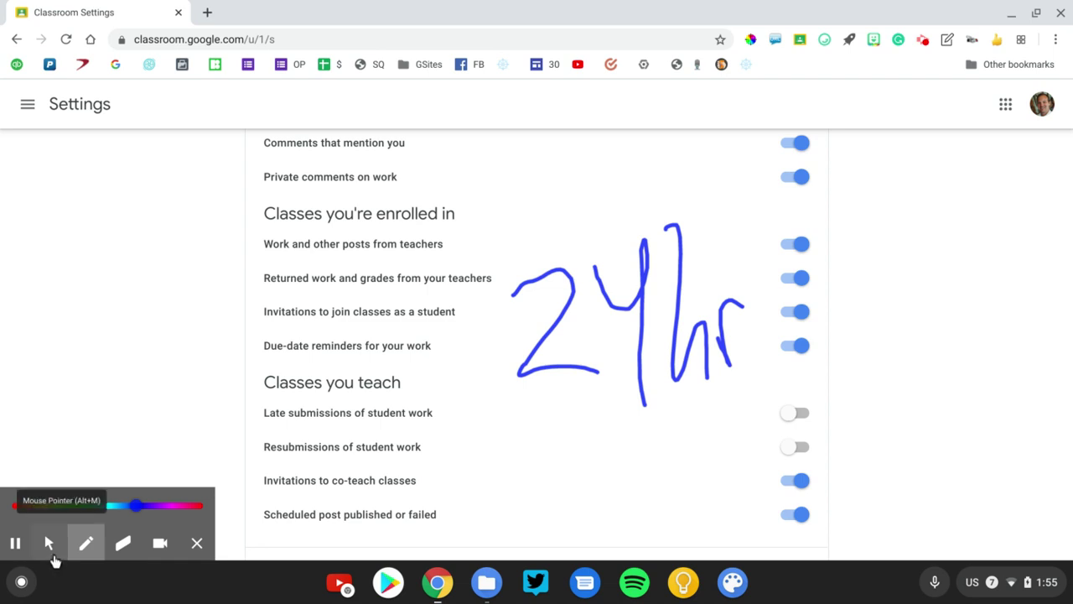
pyautogui.click(122, 545)
pyautogui.click(19, 506)
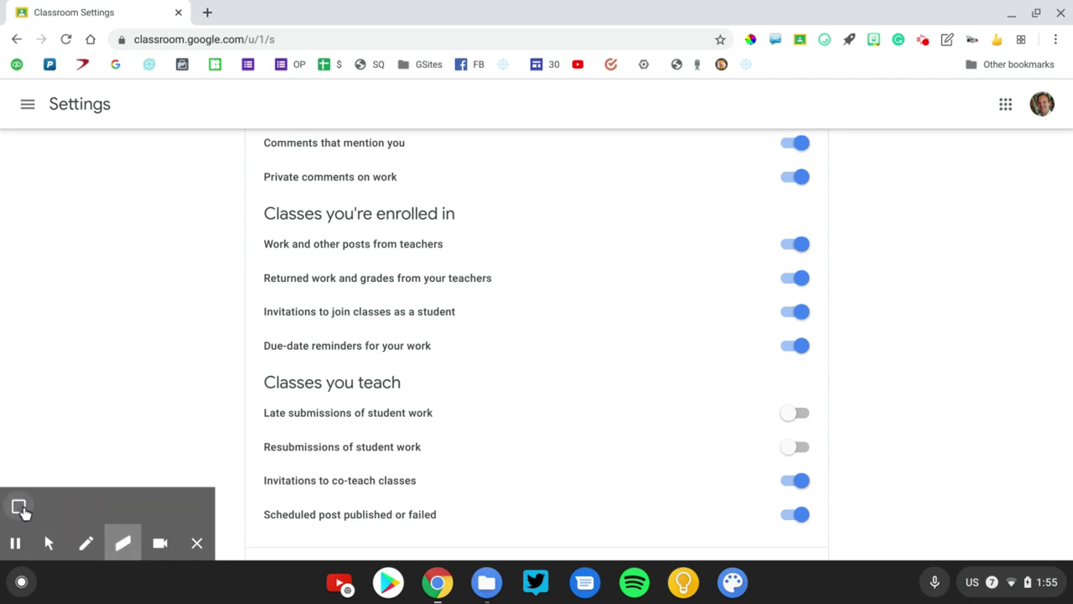
# - Draw a blue bracket beside the whole Classes you teach group of notification settings, and clear the bracket
pyautogui.scroll(-2, 122, 366)
pyautogui.scroll(-1, 122, 367)
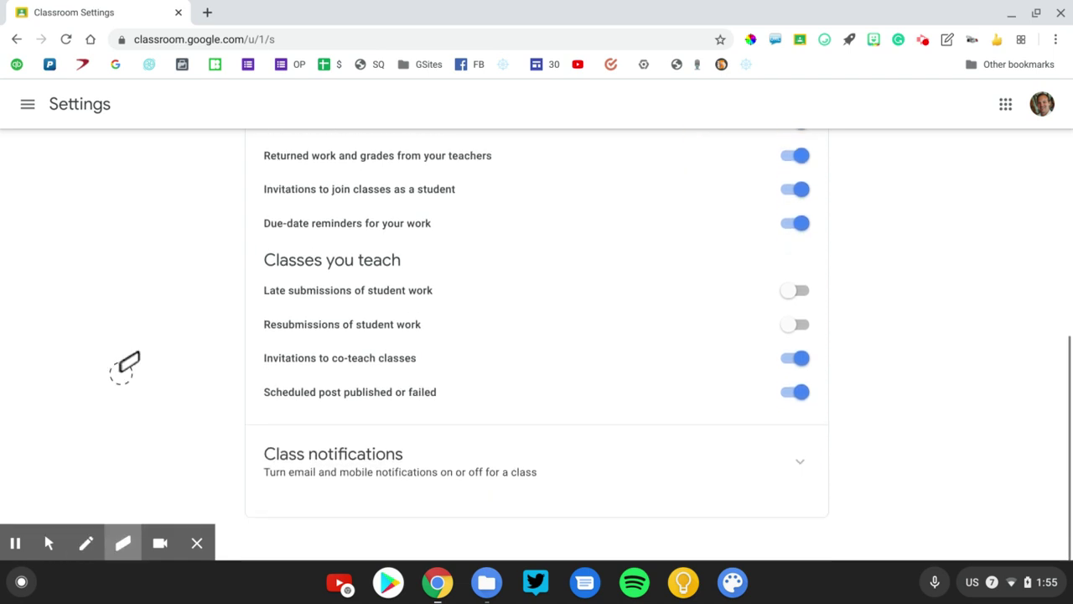
pyautogui.click(85, 545)
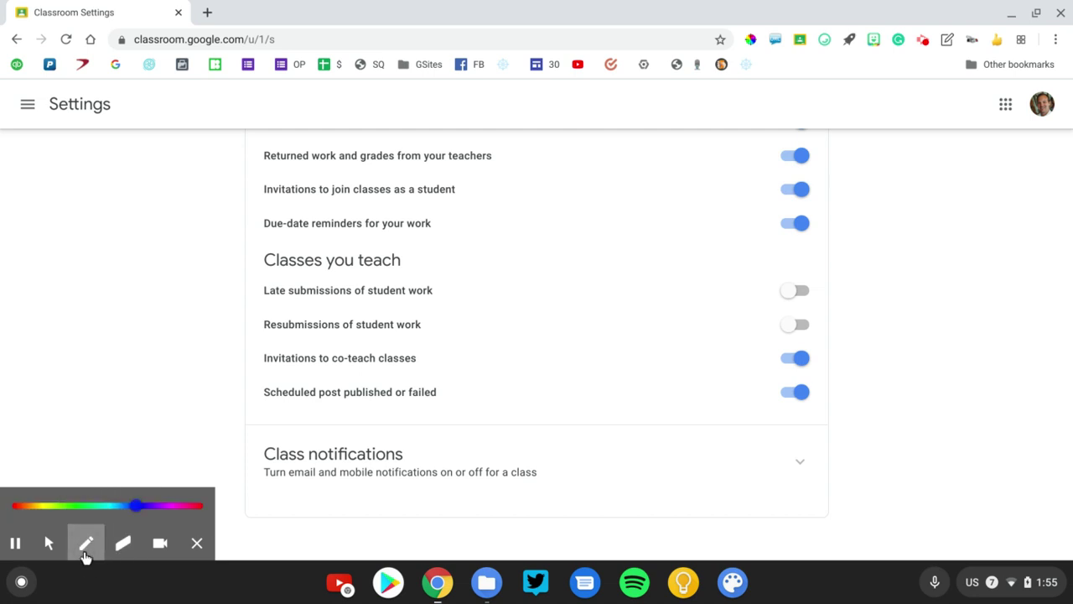
pyautogui.click(122, 544)
pyautogui.click(87, 546)
pyautogui.moveTo(251, 249)
pyautogui.mouseDown()
pyautogui.moveTo(196, 310)
pyautogui.moveTo(248, 447)
pyautogui.mouseUp()
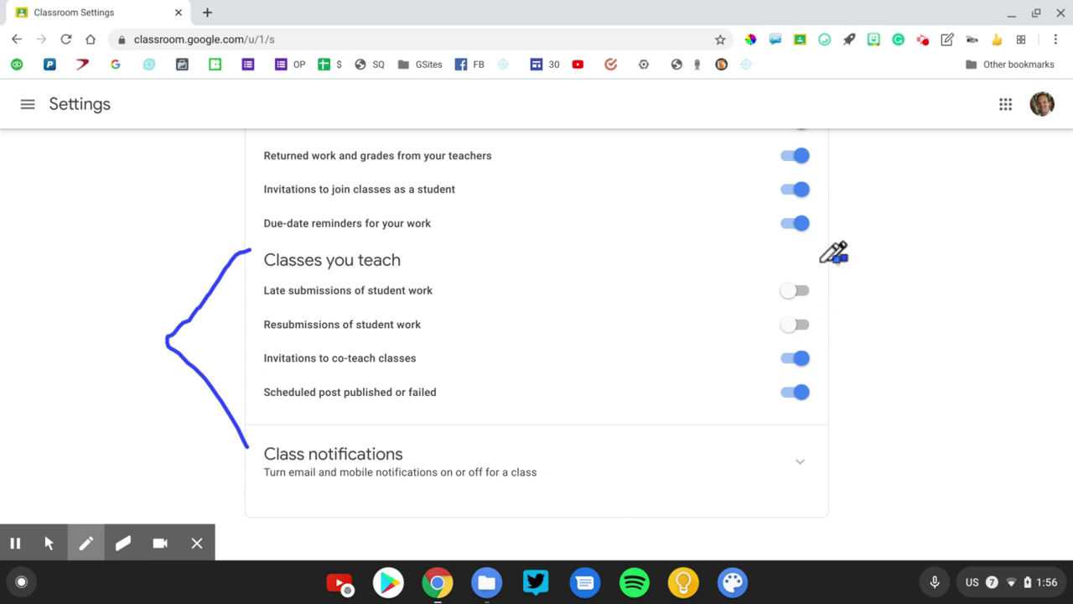
pyautogui.scroll(1, 813, 291)
pyautogui.scroll(4, 813, 291)
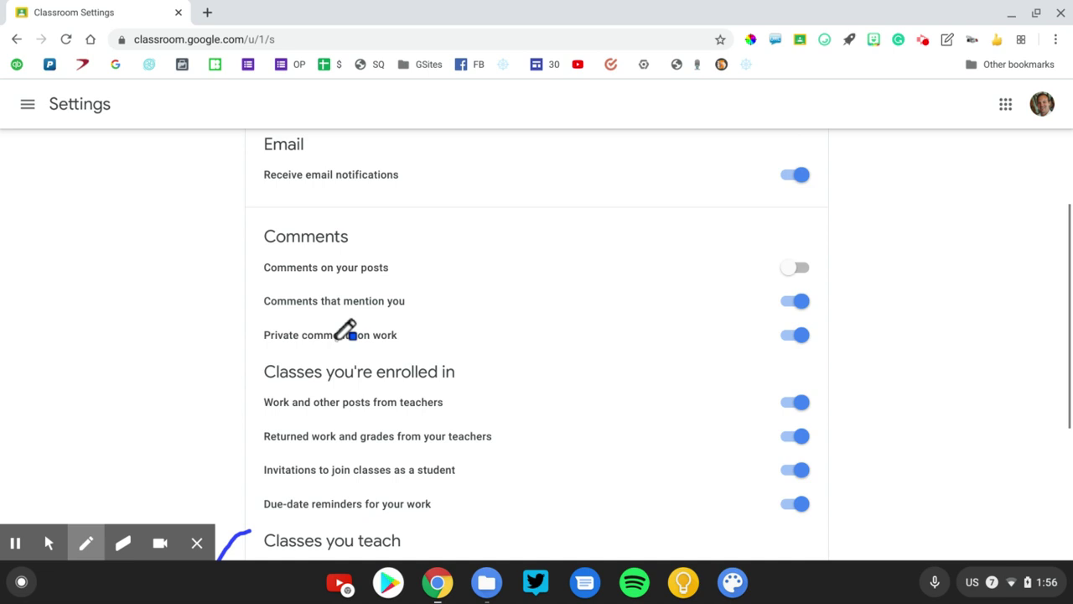
pyautogui.scroll(-5, 345, 332)
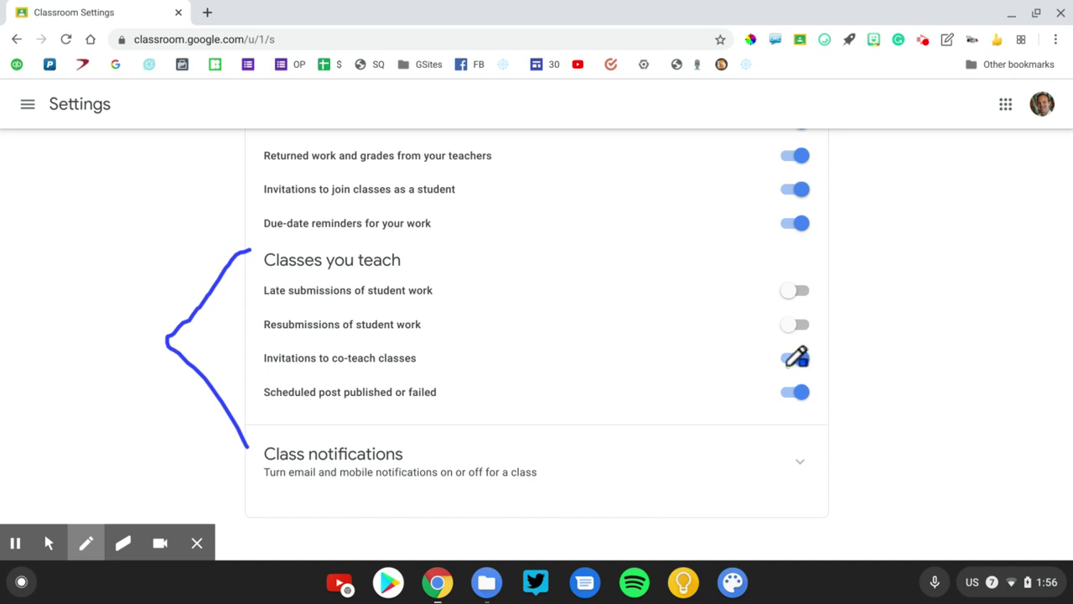
pyautogui.click(122, 545)
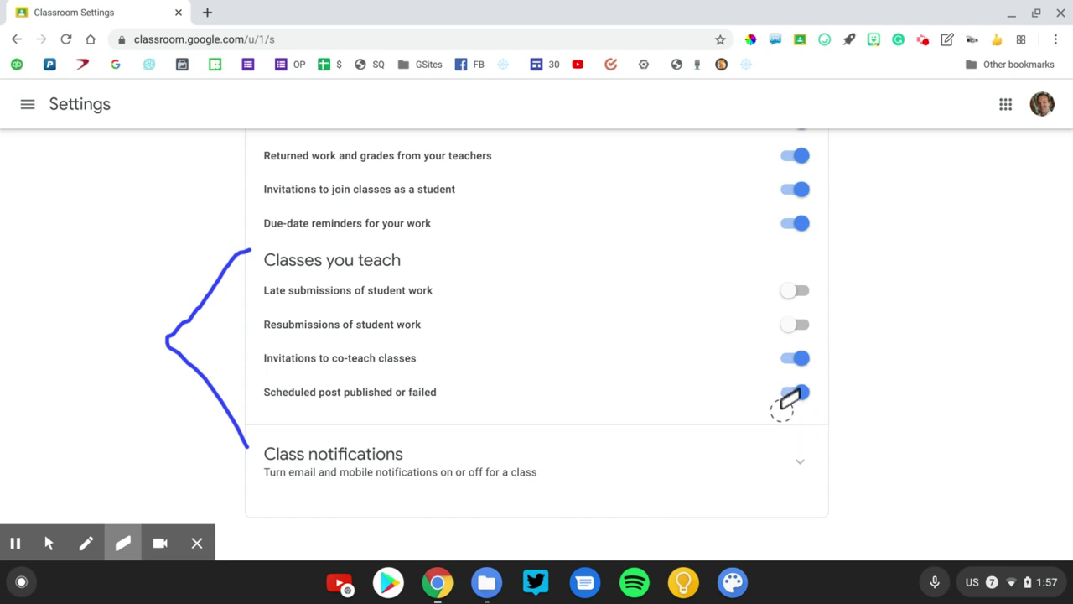
pyautogui.moveTo(124, 545)
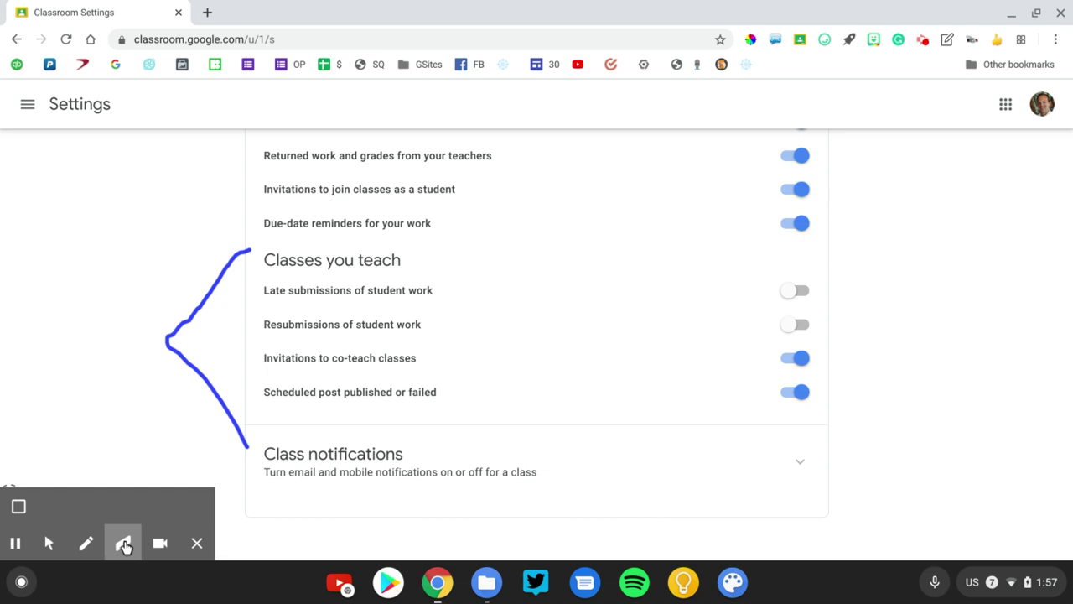
pyautogui.click(18, 506)
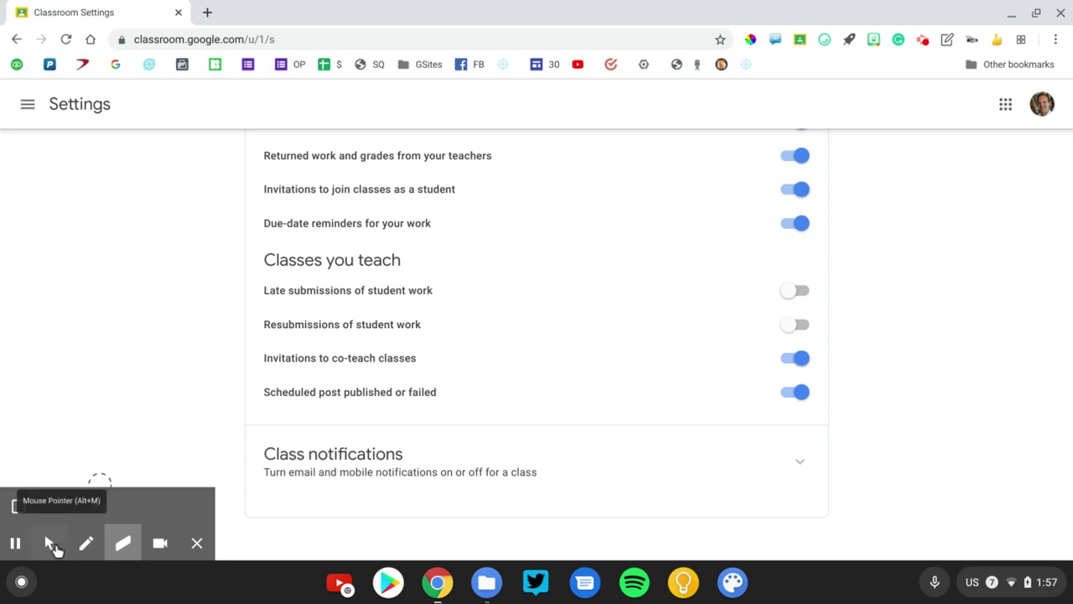
# - Return to the normal mouse pointer and expand the Class notifications section to show the notification switch for each class
pyautogui.click(49, 544)
pyautogui.click(799, 463)
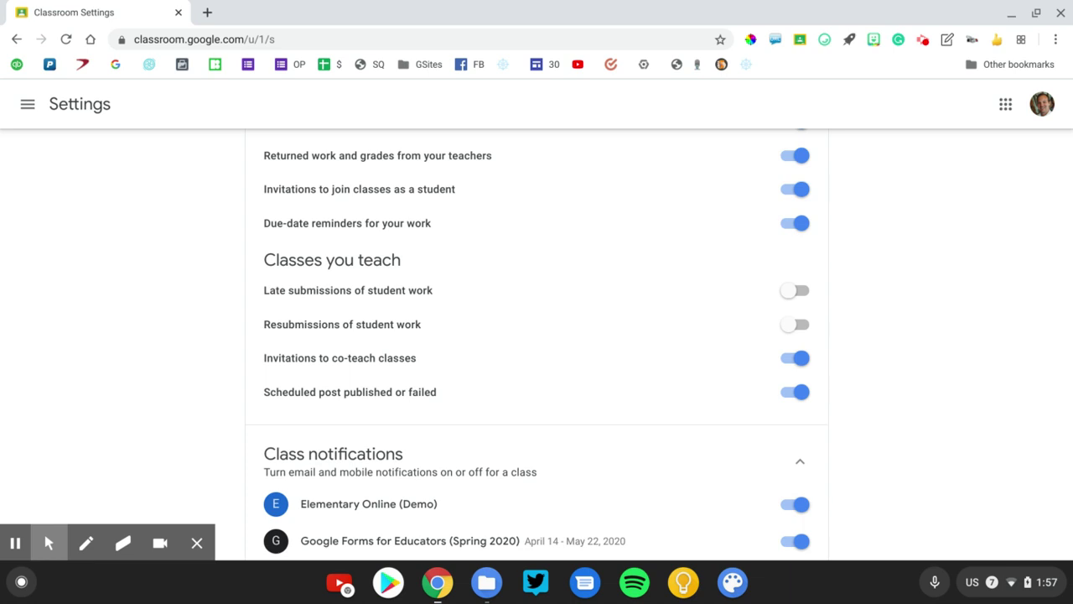
pyautogui.scroll(-4, 935, 394)
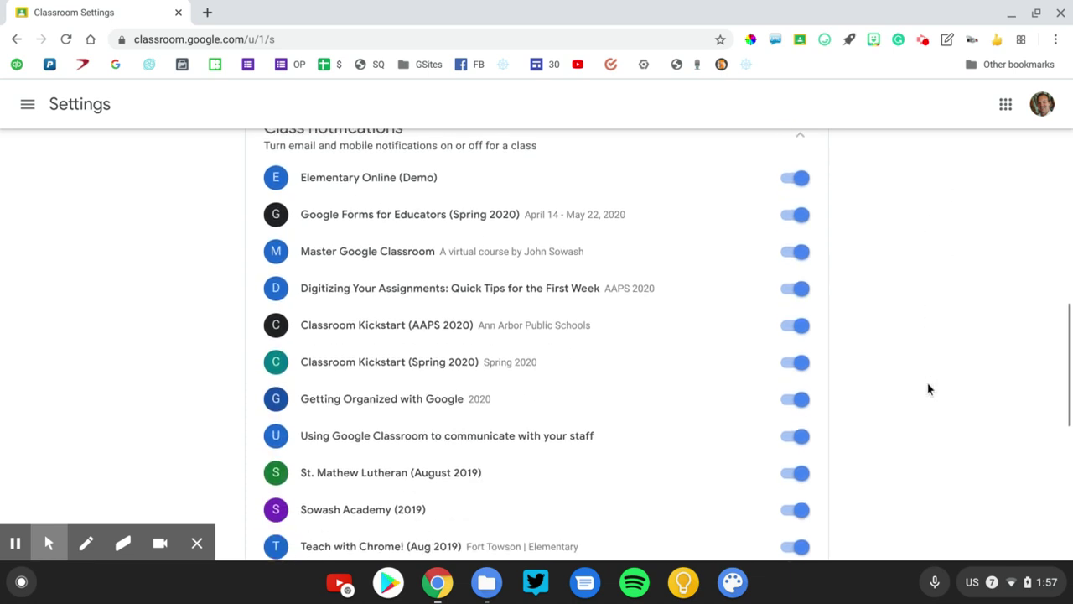
pyautogui.scroll(1, 929, 389)
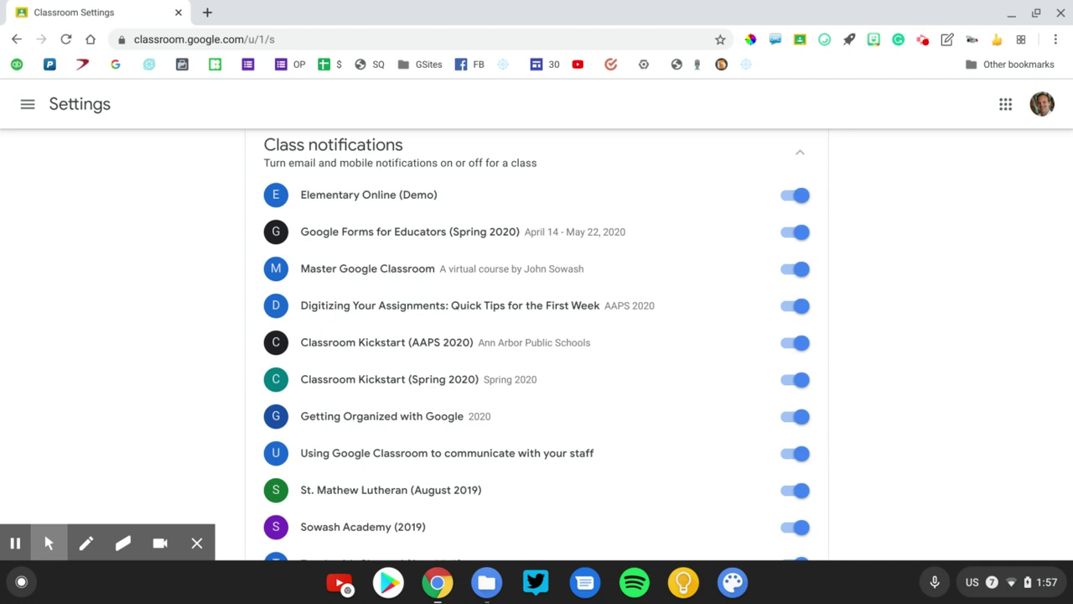
pyautogui.scroll(2, 537, 343)
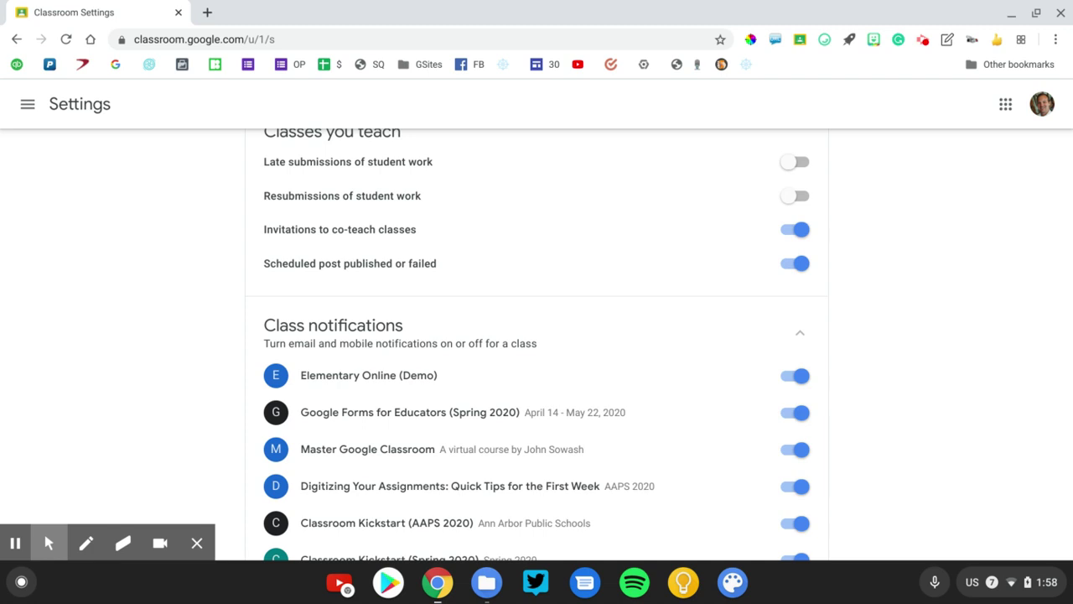
# - Mark the notification switches of the first five classes, Elementary Online (Demo) through Classroom Kickstart (AAPS 2020), with blue pen ticks, and clear the marks
pyautogui.click(87, 543)
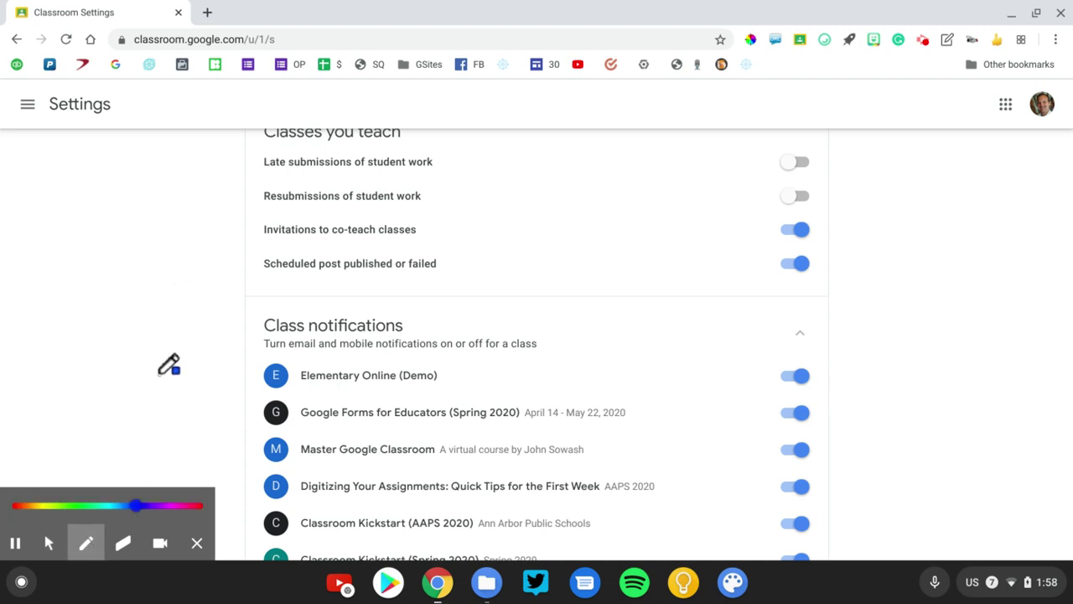
pyautogui.moveTo(761, 376); pyautogui.dragTo(699, 319)
pyautogui.moveTo(753, 408)
pyautogui.mouseDown()
pyautogui.moveTo(749, 420)
pyautogui.moveTo(674, 351)
pyautogui.mouseUp()
pyautogui.moveTo(756, 451); pyautogui.dragTo(671, 402)
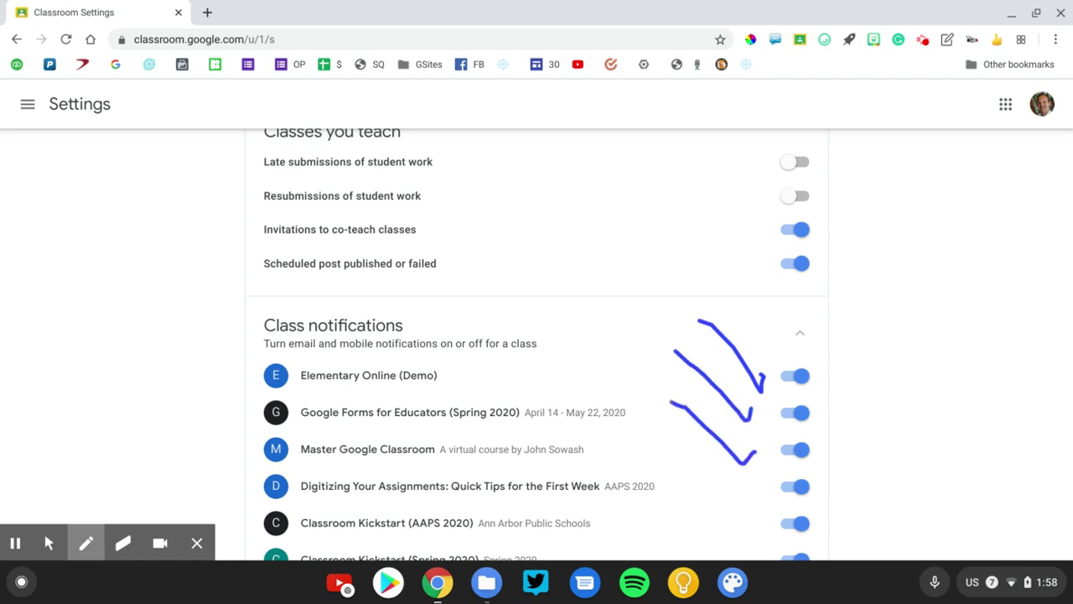
pyautogui.moveTo(754, 492); pyautogui.dragTo(675, 435)
pyautogui.moveTo(760, 527)
pyautogui.mouseDown()
pyautogui.moveTo(755, 535)
pyautogui.moveTo(664, 493)
pyautogui.mouseUp()
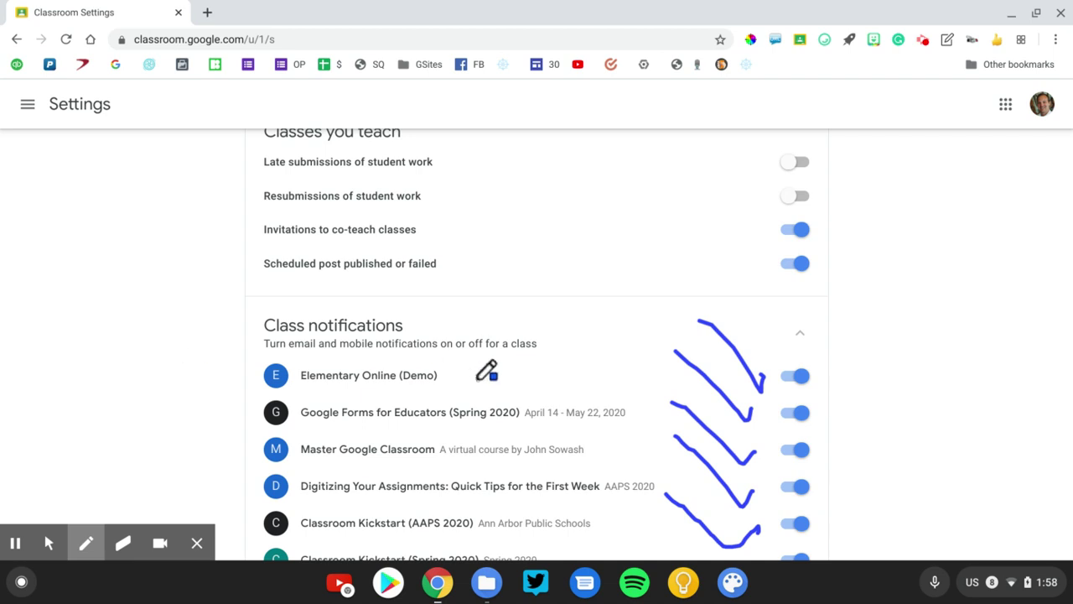
pyautogui.click(118, 545)
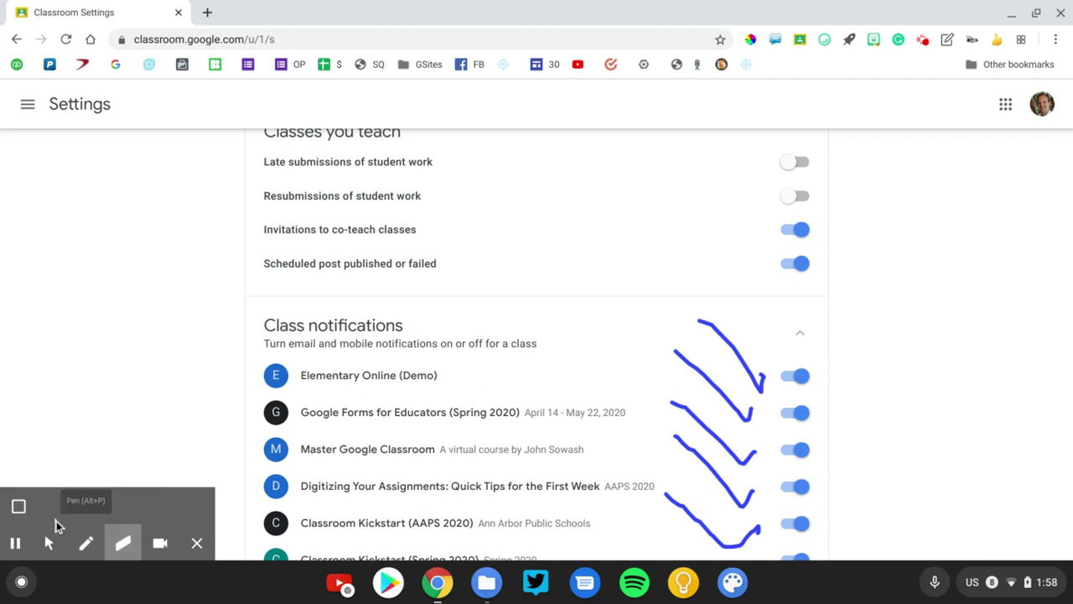
pyautogui.click(19, 507)
# - Review the notification settings and class list once more, return to the Profile section, and restore the normal mouse pointer
pyautogui.scroll(3, 163, 388)
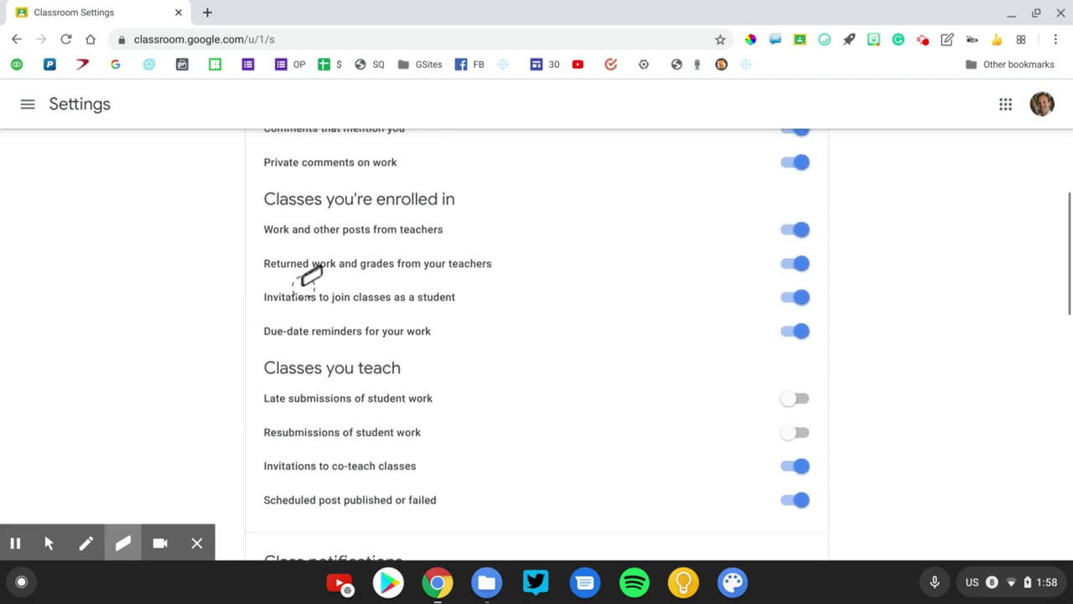
pyautogui.scroll(-5, 310, 277)
pyautogui.scroll(-1, 311, 277)
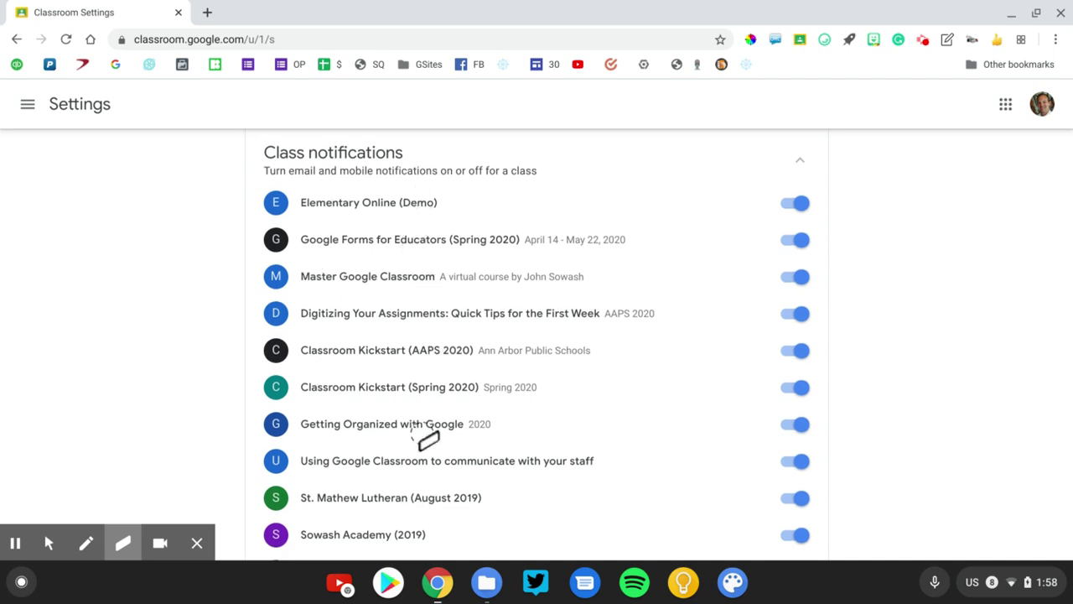
pyautogui.scroll(-3, 424, 442)
pyautogui.scroll(15, 425, 440)
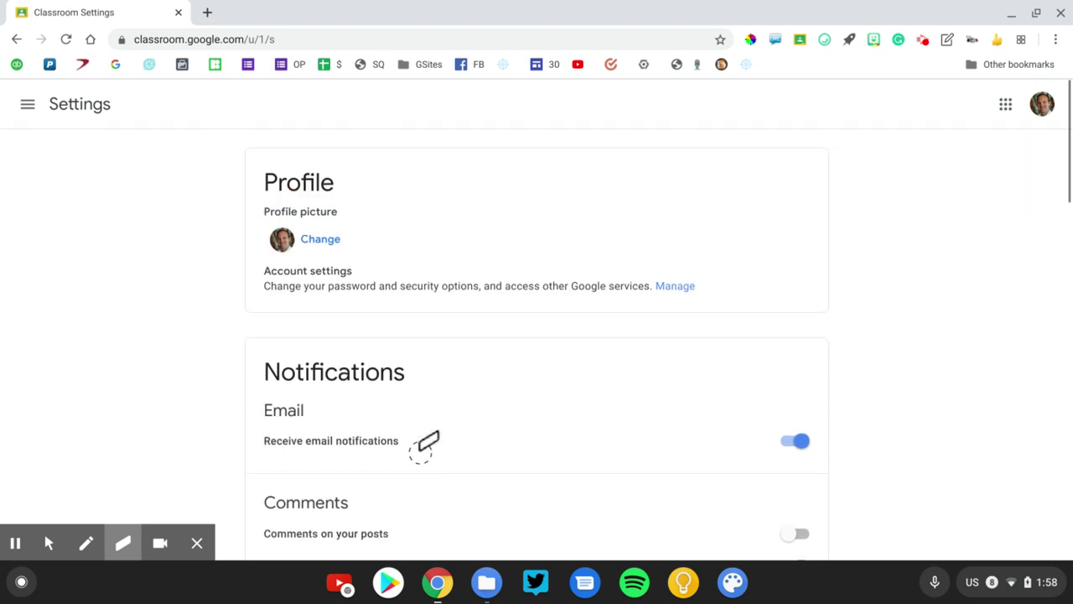
pyautogui.click(87, 543)
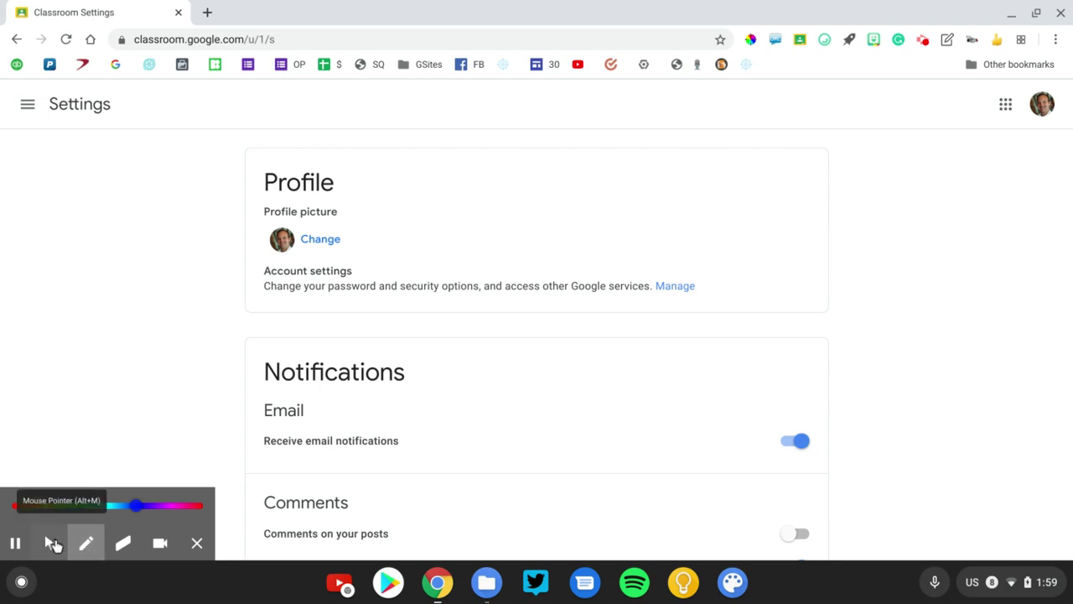
pyautogui.click(51, 543)
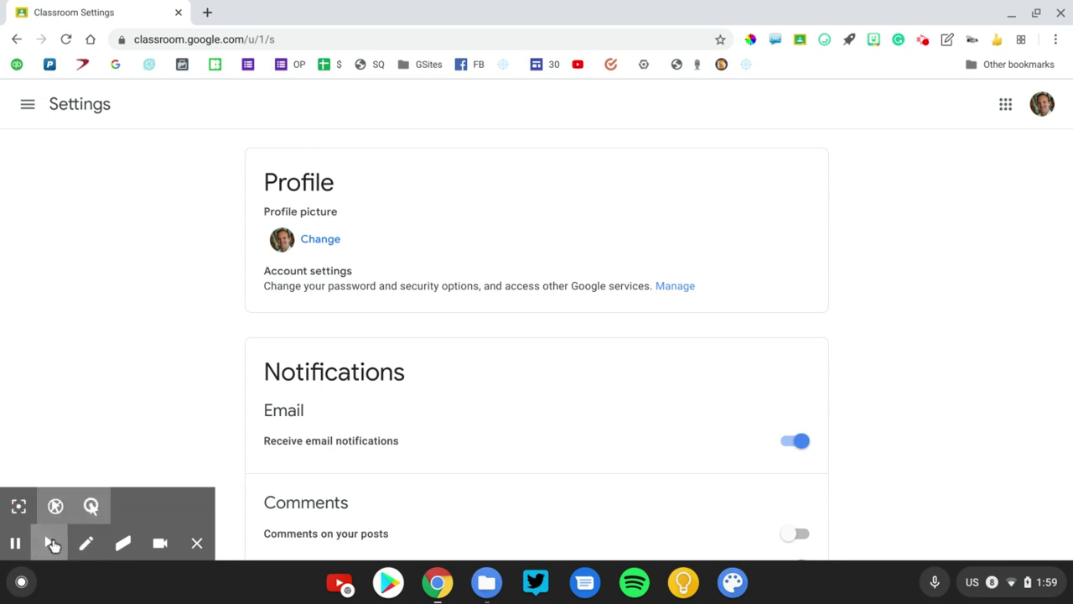